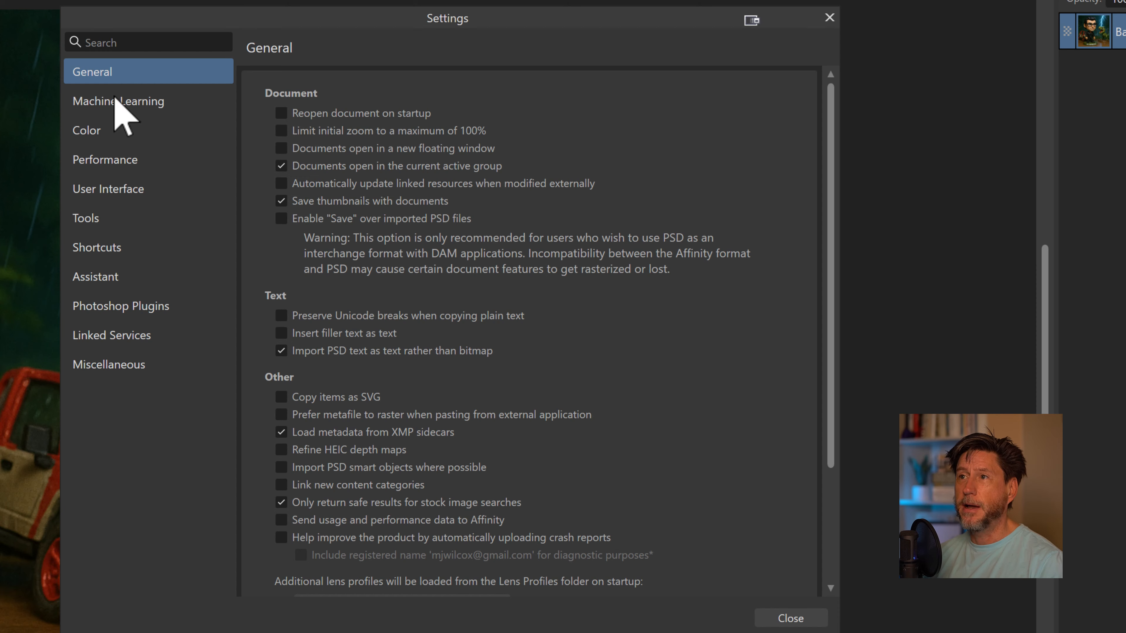
- Check the Machine Learning settings for the segmentation and saliency models, and run Select Subject on the image
click(115, 101)
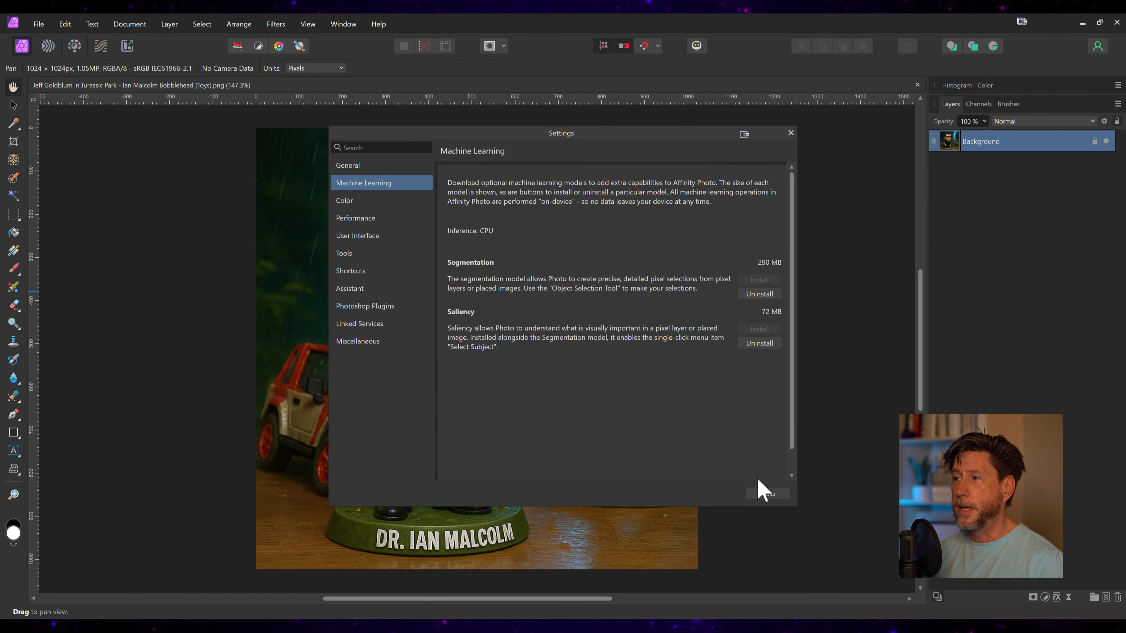
click(782, 495)
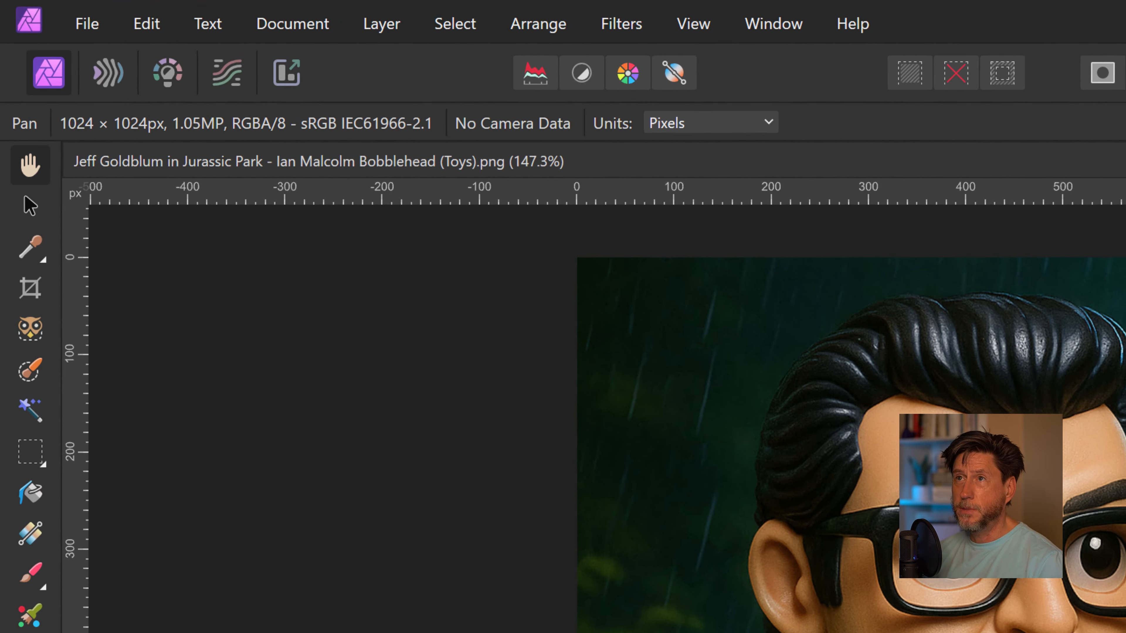
click(482, 28)
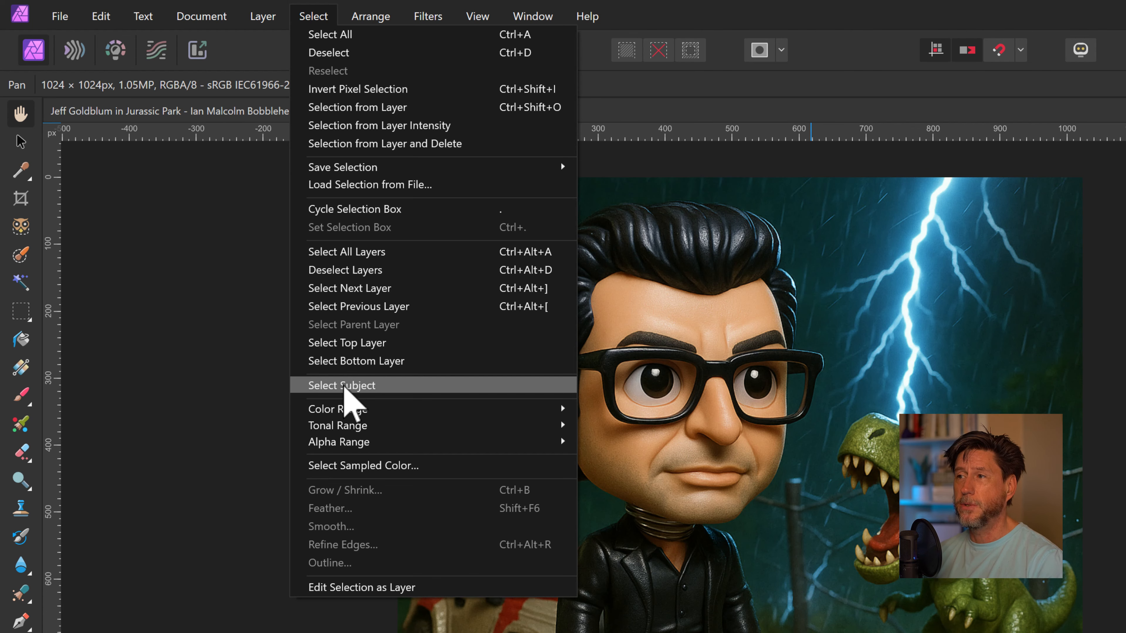
click(344, 385)
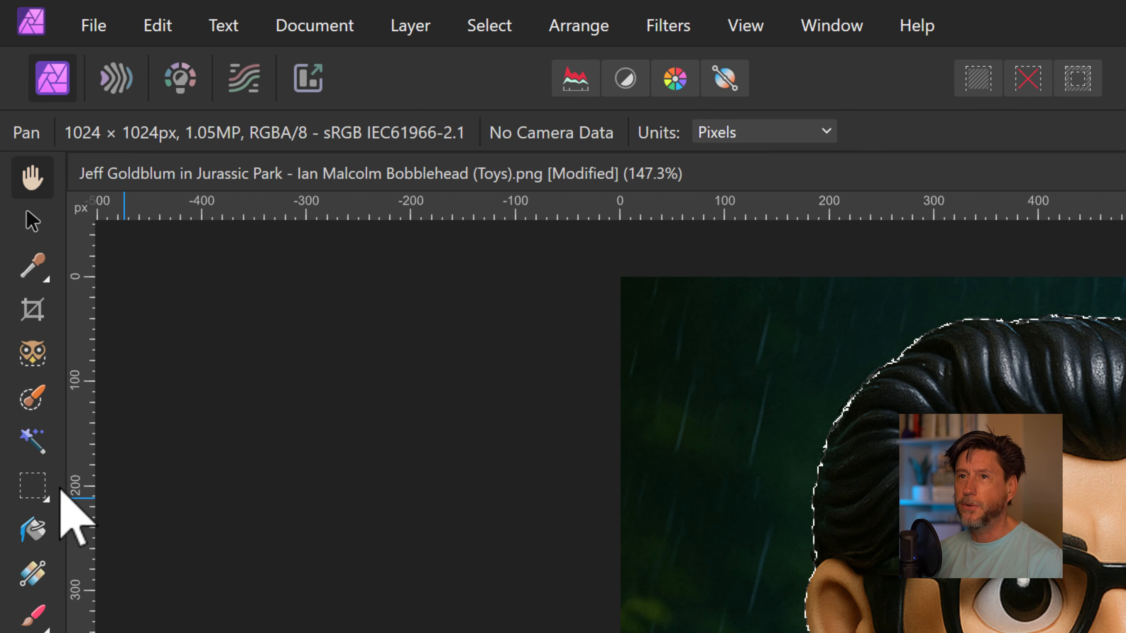
- Cycle through the marquee tools from Rectangular to Row, checking each tool's selection options
click(46, 497)
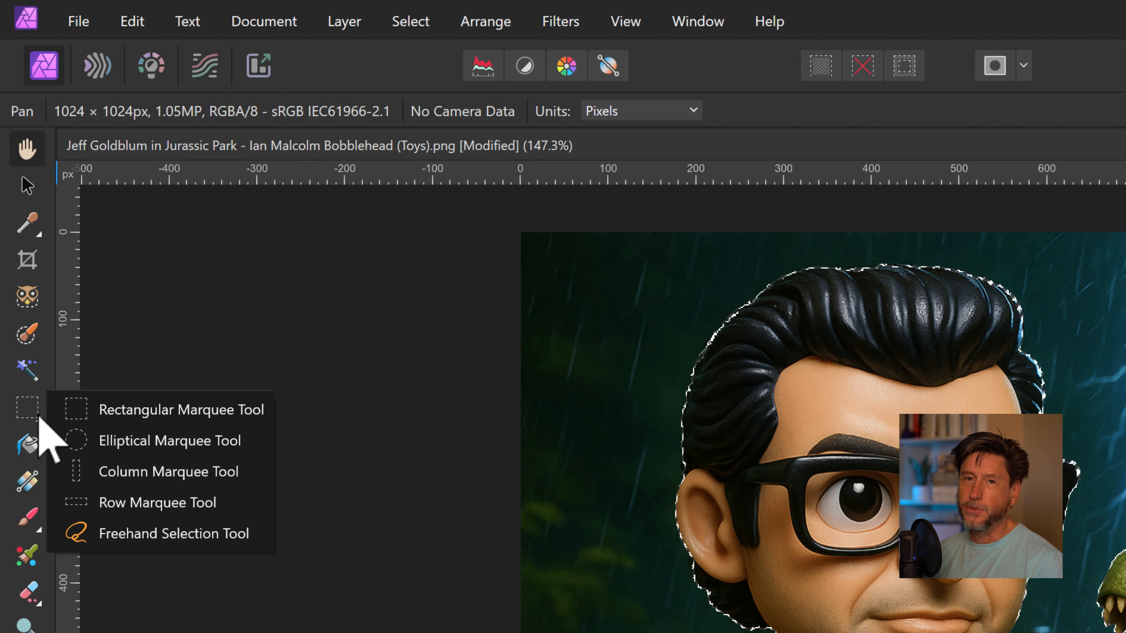
click(297, 330)
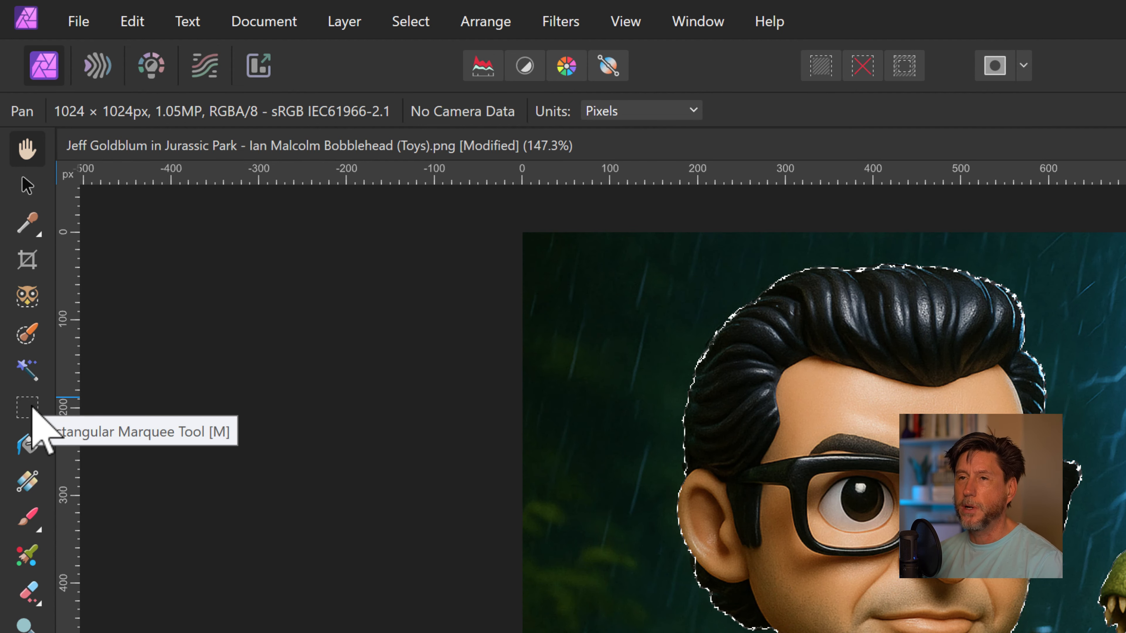
click(35, 421)
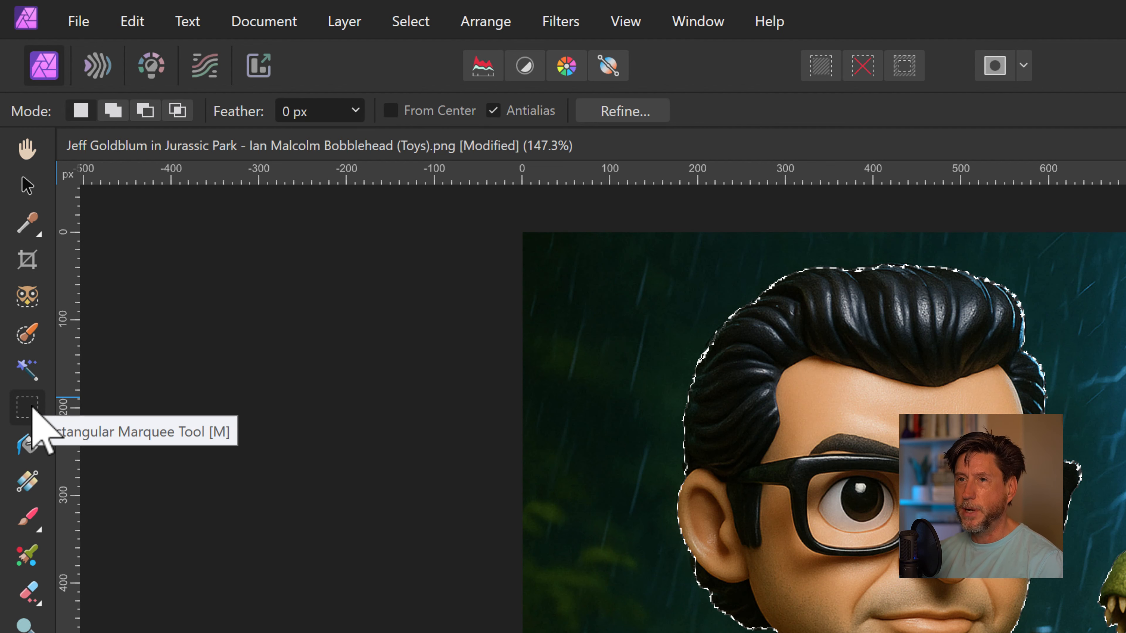
key(m)
key(m)
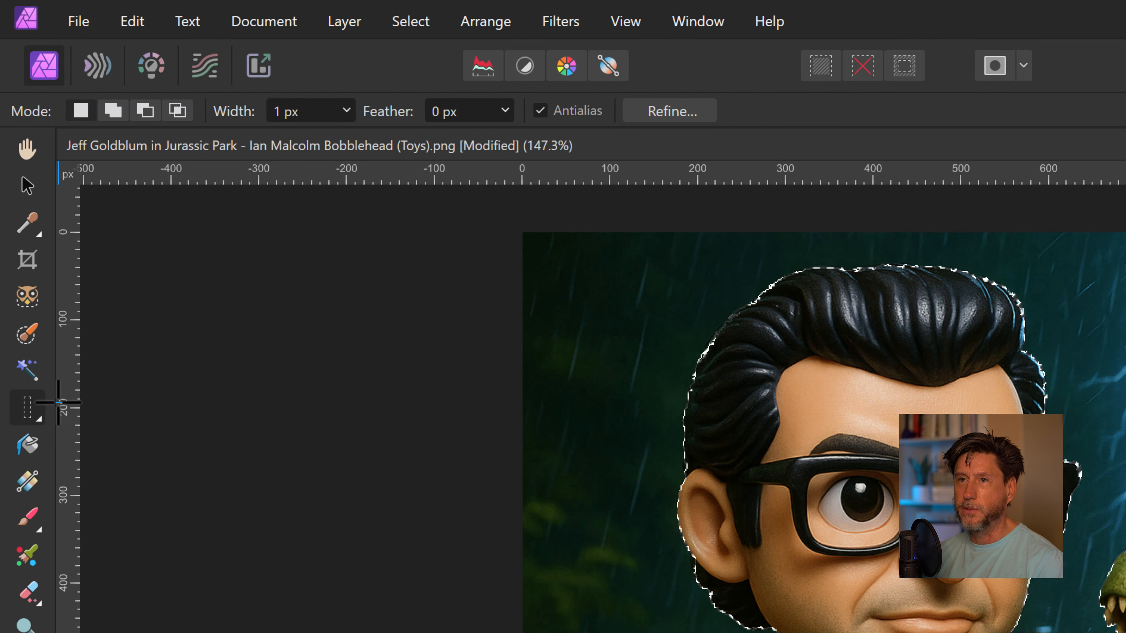
key(m)
key(m)
key(m)
key(m)
key(m)
key(m)
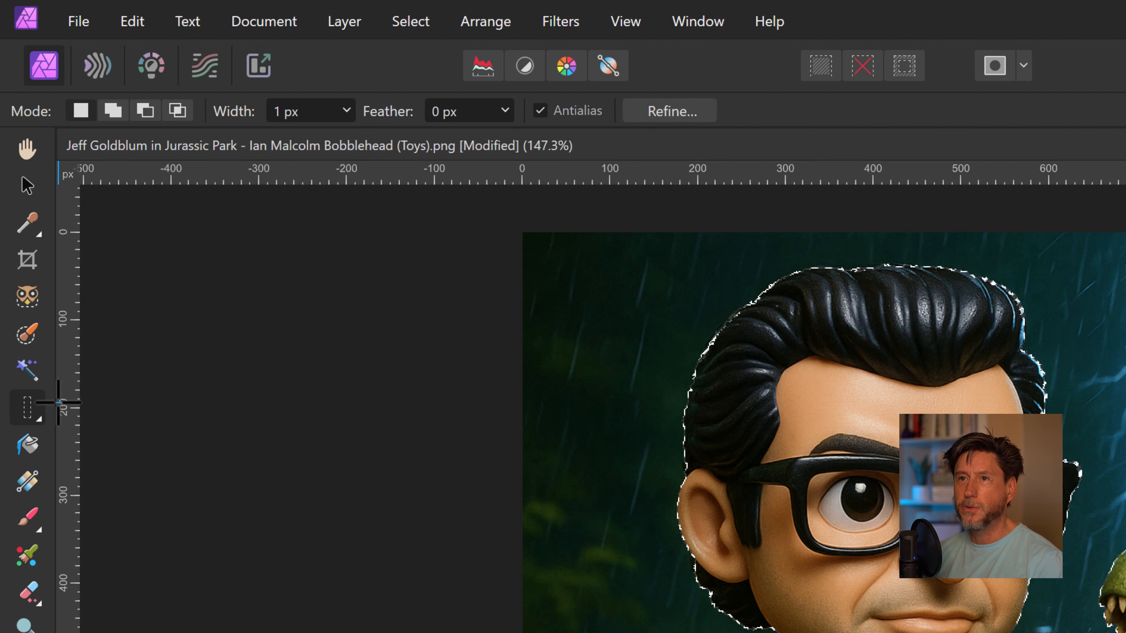
key(m)
key(m)
key(m)
key(m)
key(m)
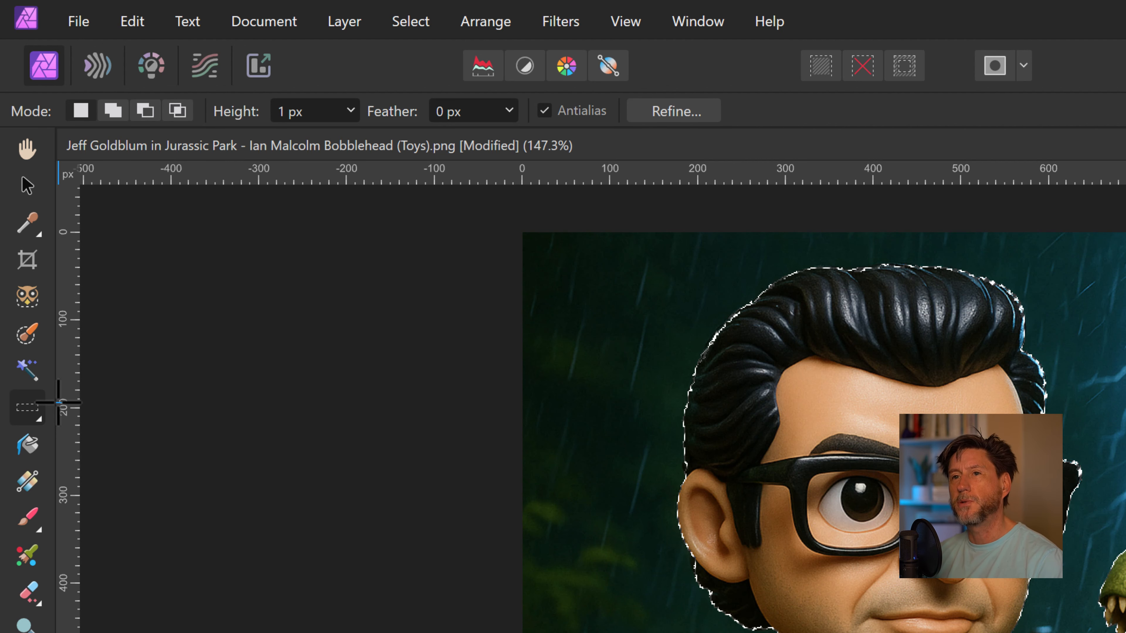
key(m)
key(m)
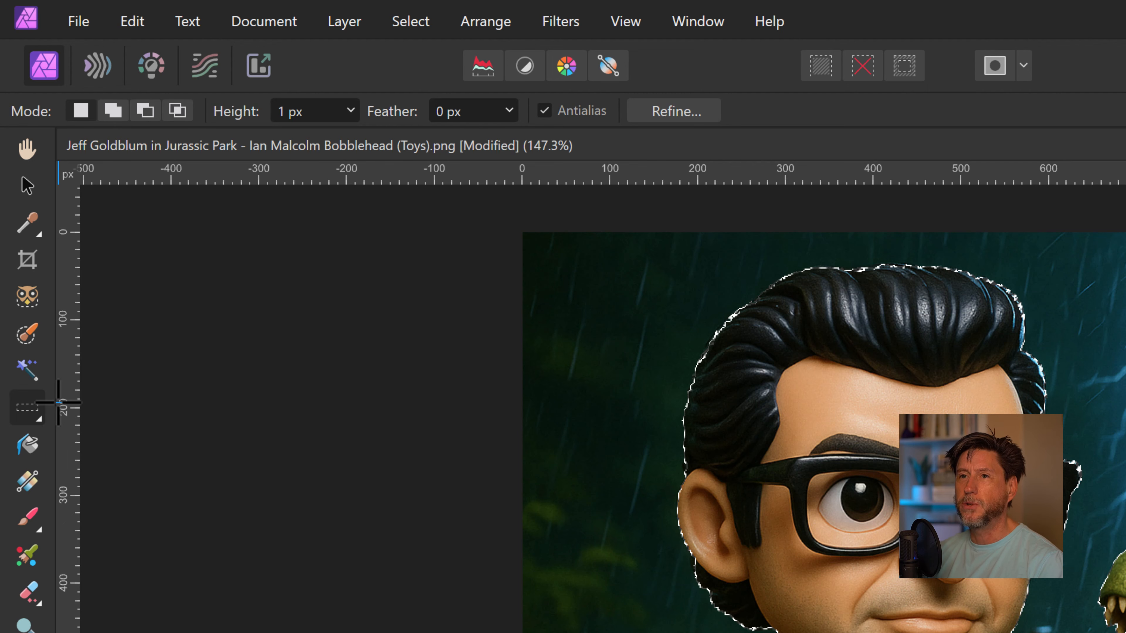
- Alternate between the Freehand Selection Tool and the Row Marquee Tool, finishing with Freehand Selection active
click(40, 417)
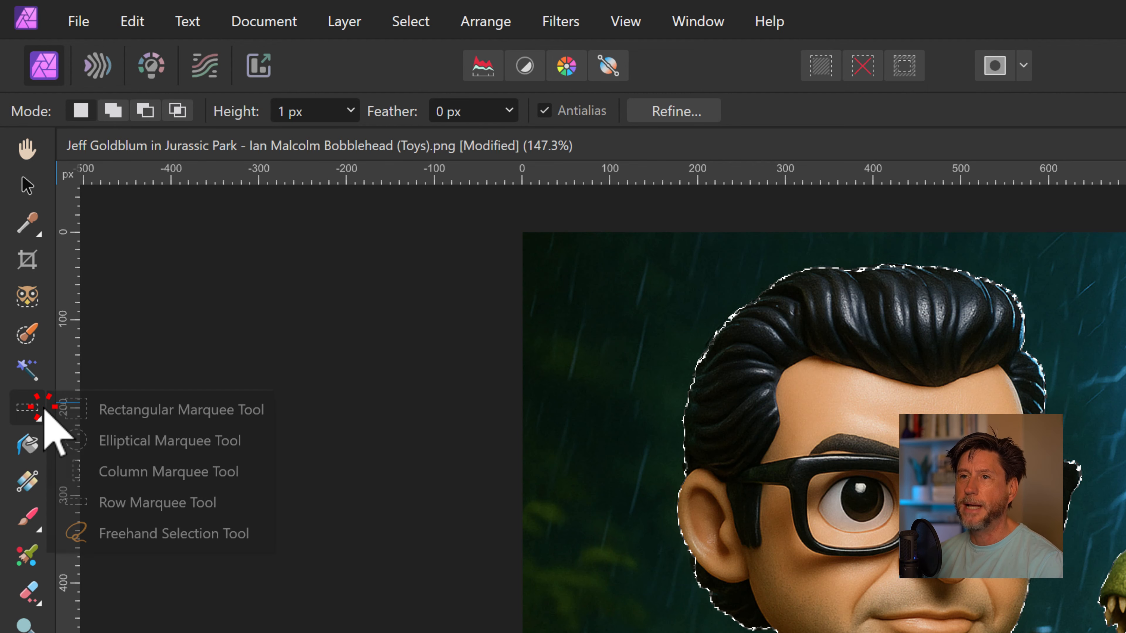
click(120, 534)
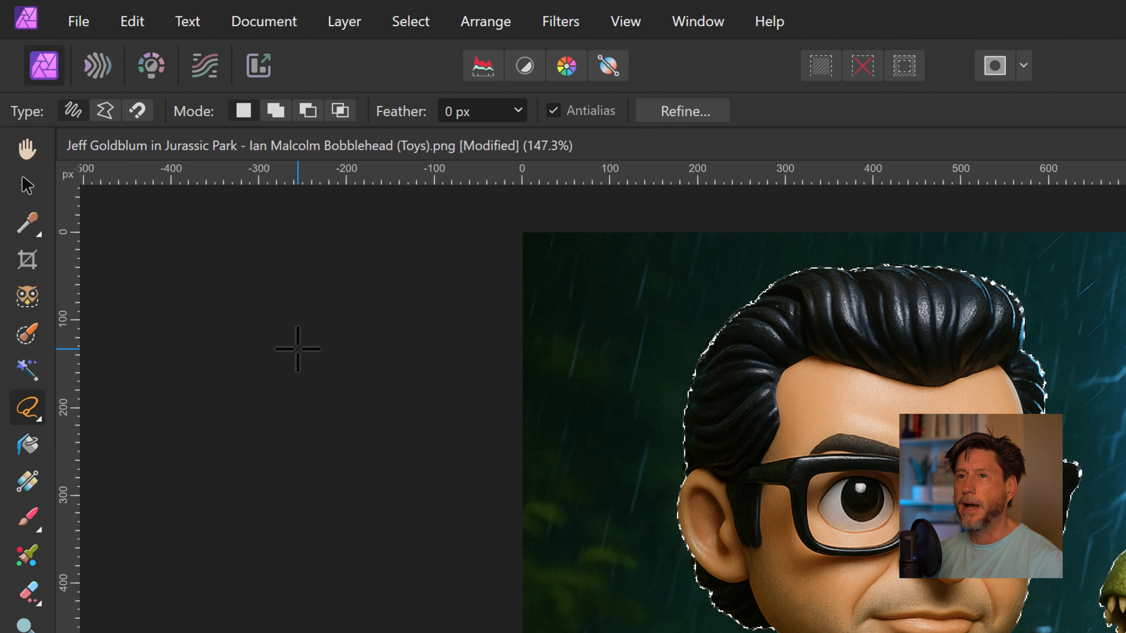
key(m)
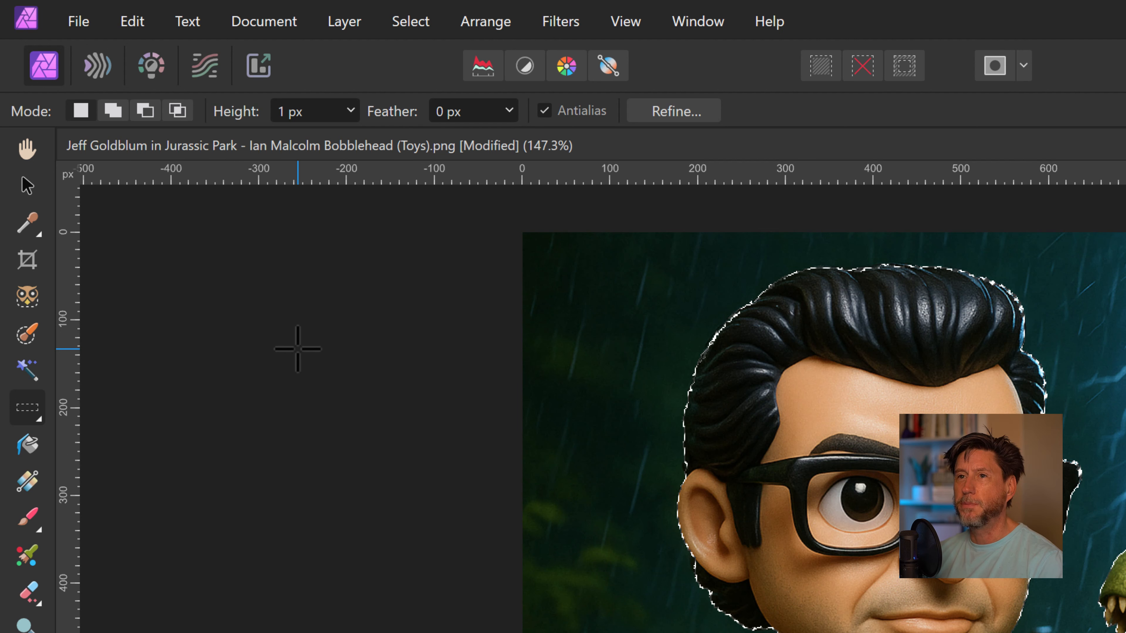
key(l)
key(m)
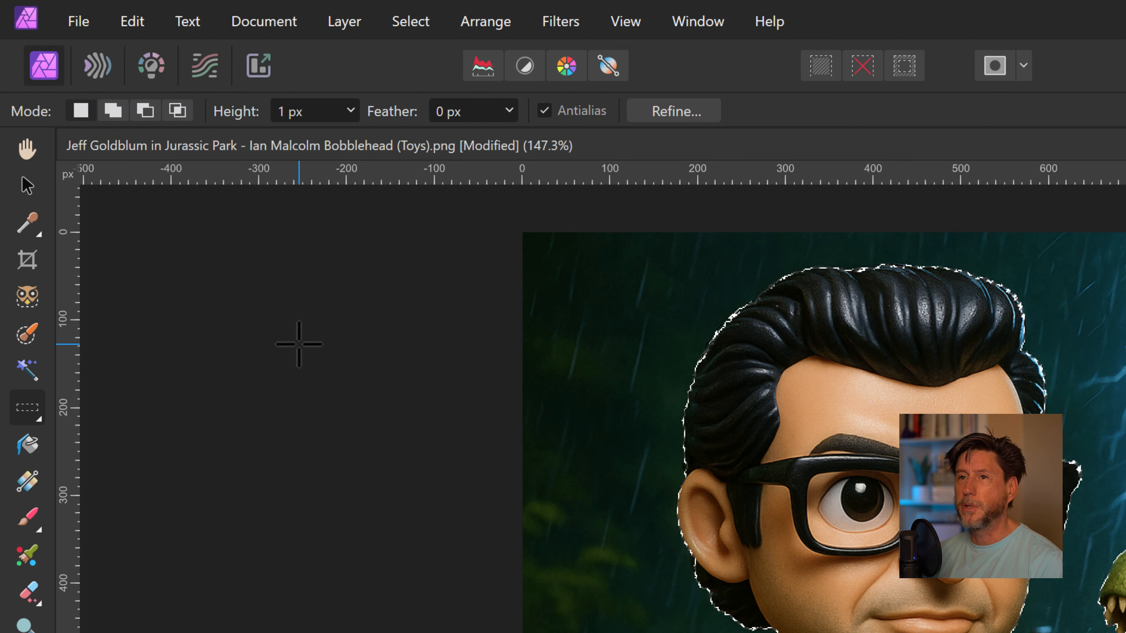
key(l)
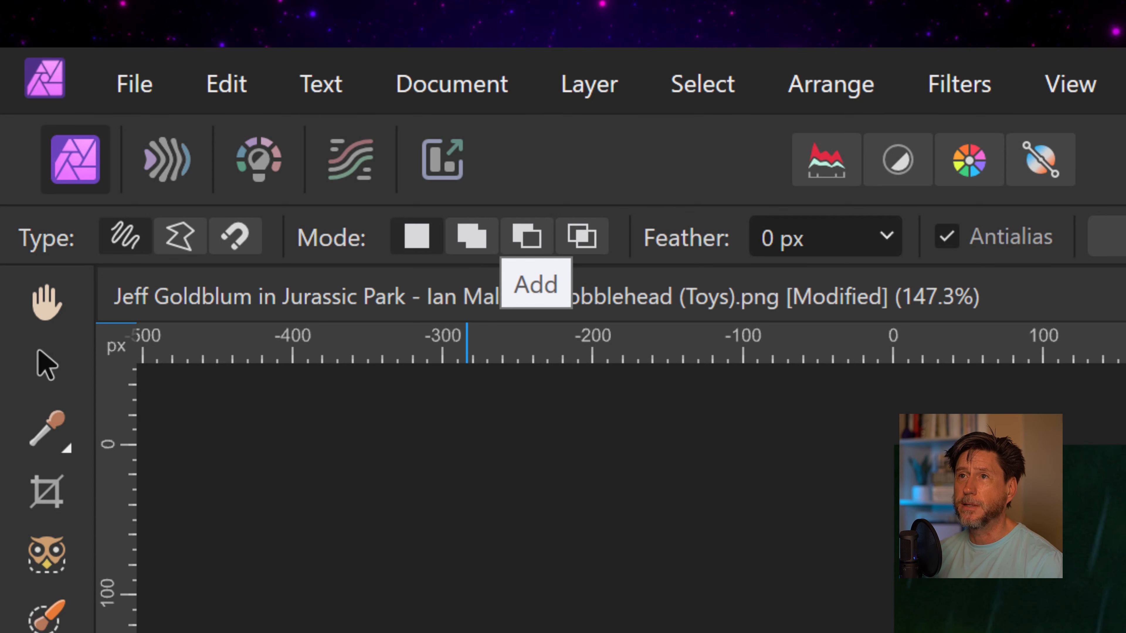
- Add a freehand area near the lightning to the selection in Add mode, and set the selection mode to Subtract
click(472, 236)
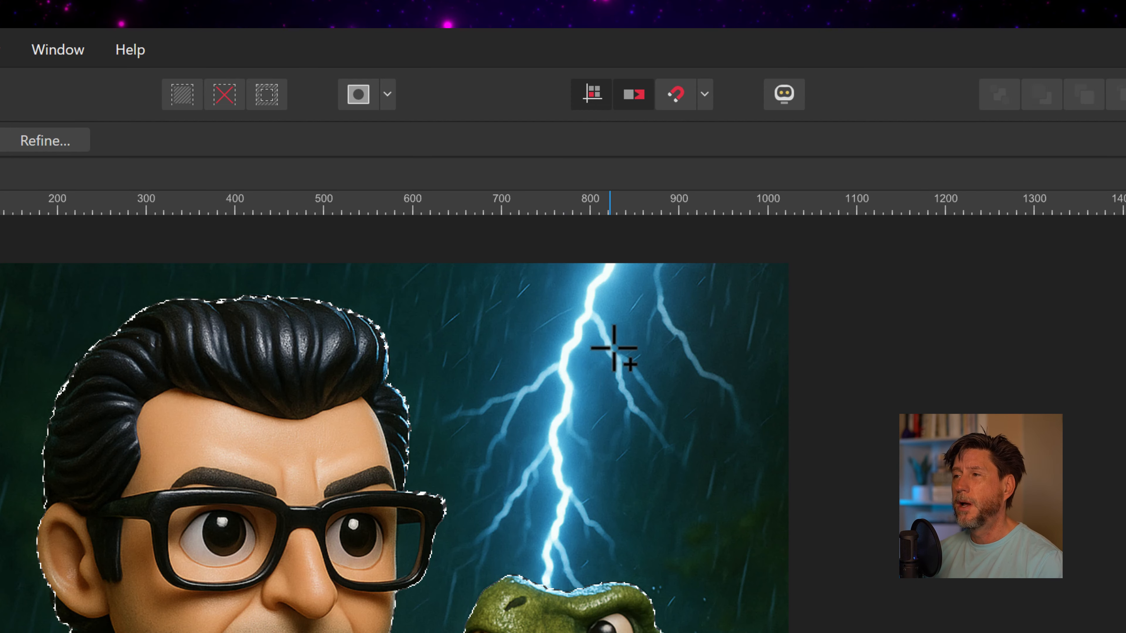
mouse_move(639, 337)
mouse_down()
mouse_move(530, 391)
mouse_move(568, 486)
mouse_move(696, 456)
mouse_move(704, 415)
mouse_move(636, 334)
mouse_up()
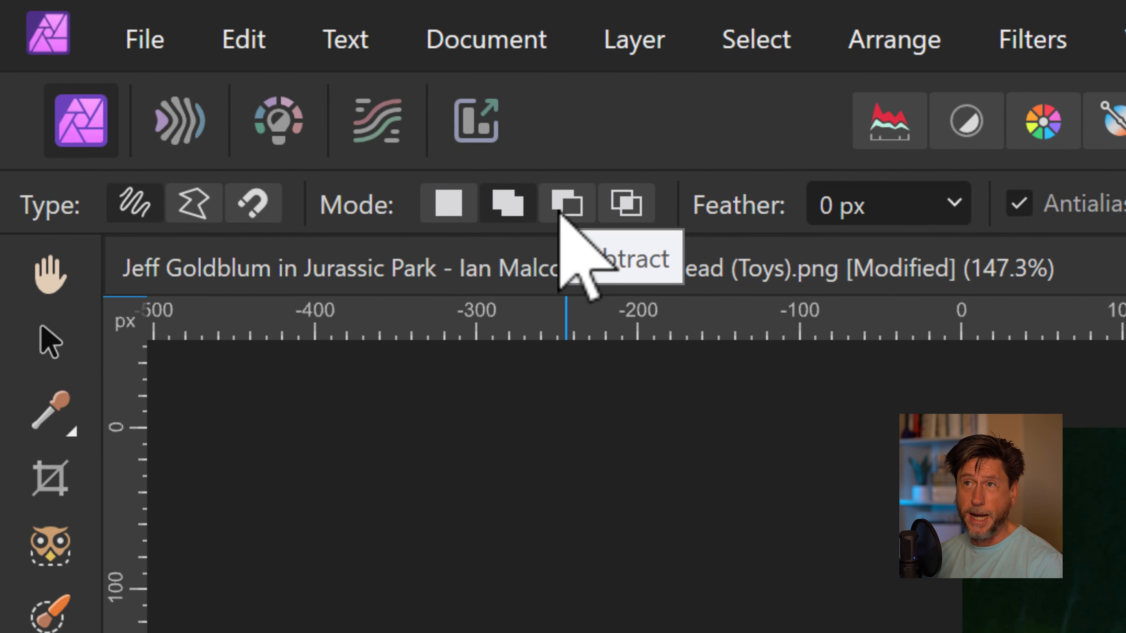
click(559, 213)
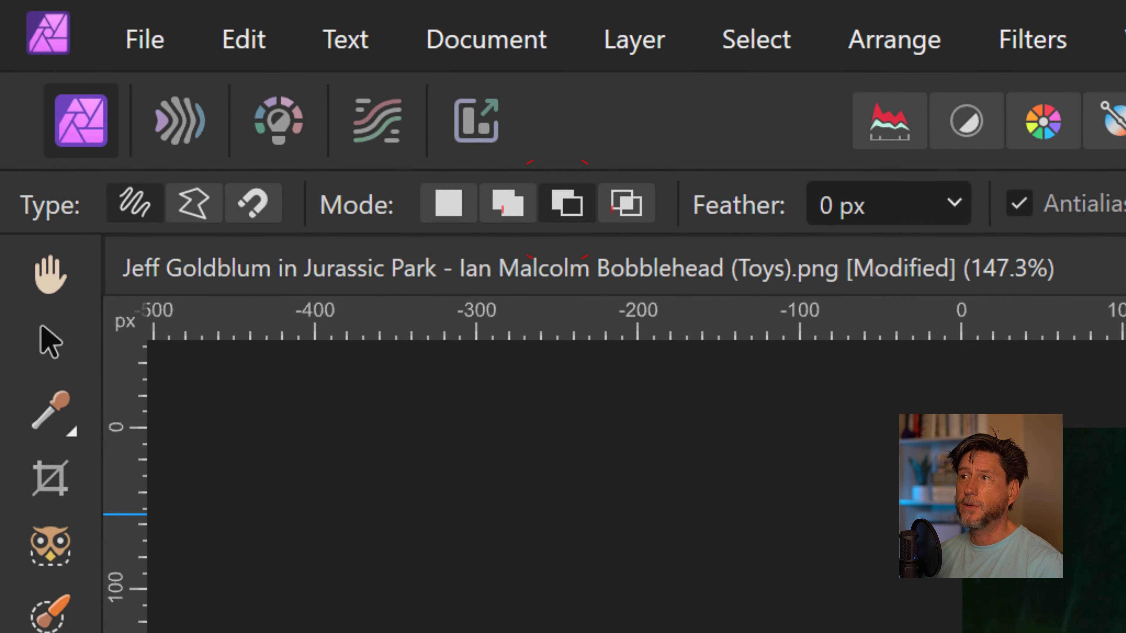
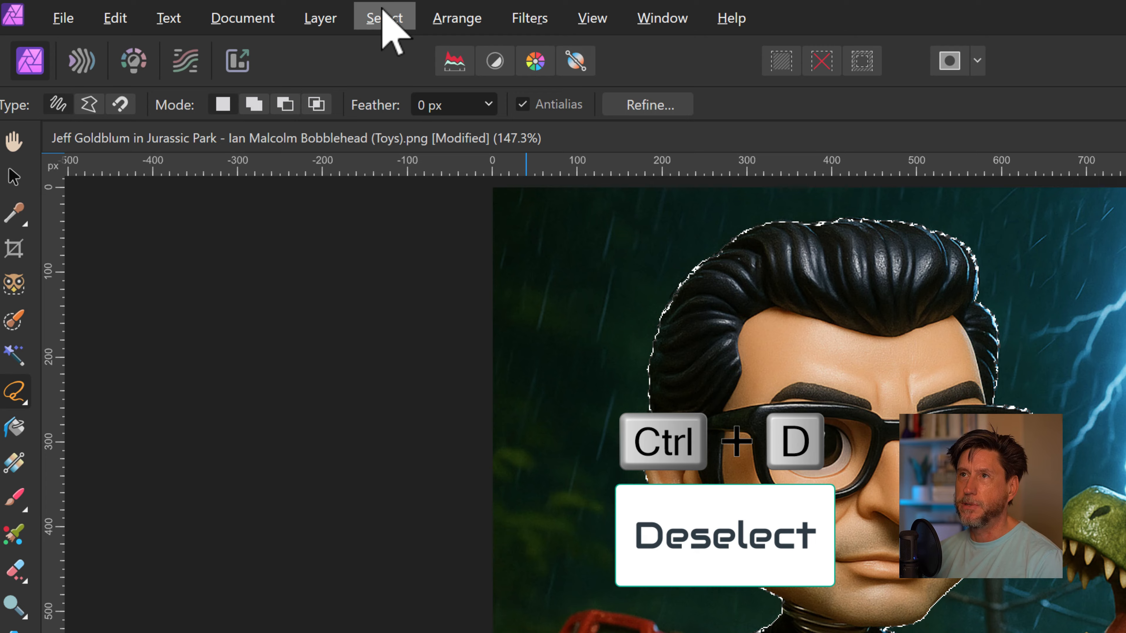
- Clear the current selection and run Select Subject on the image again
click(384, 17)
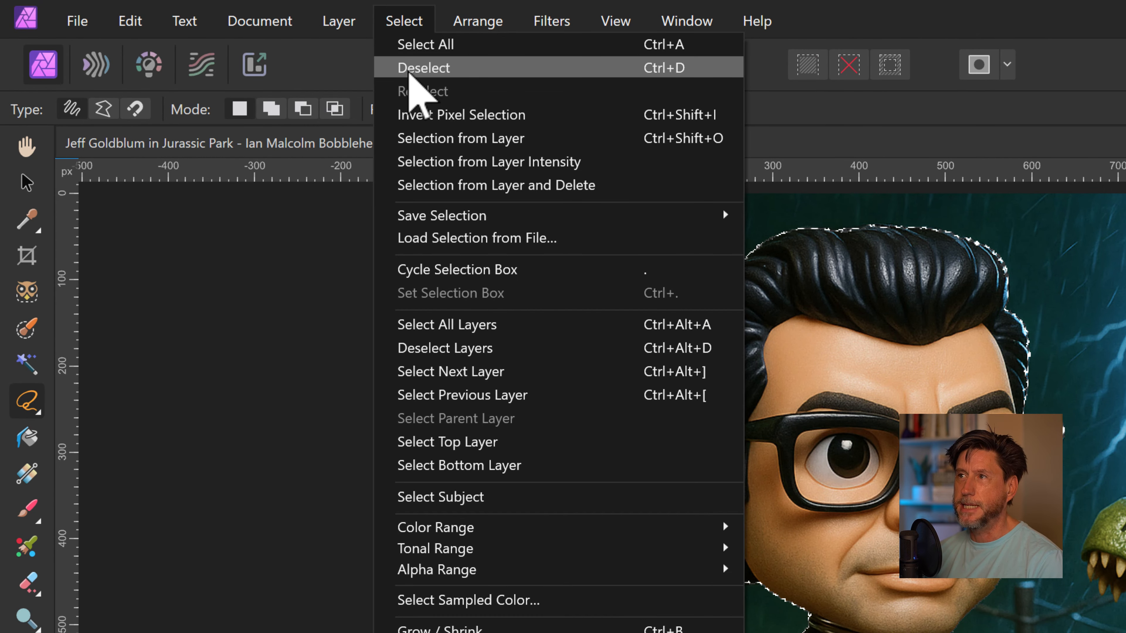
click(410, 71)
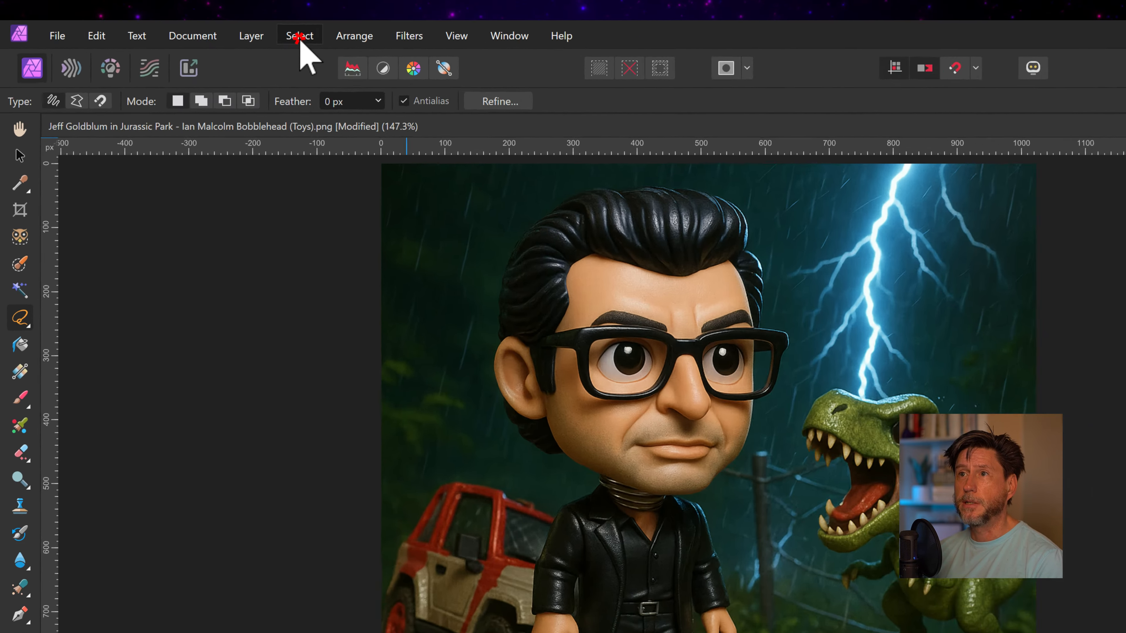
click(202, 24)
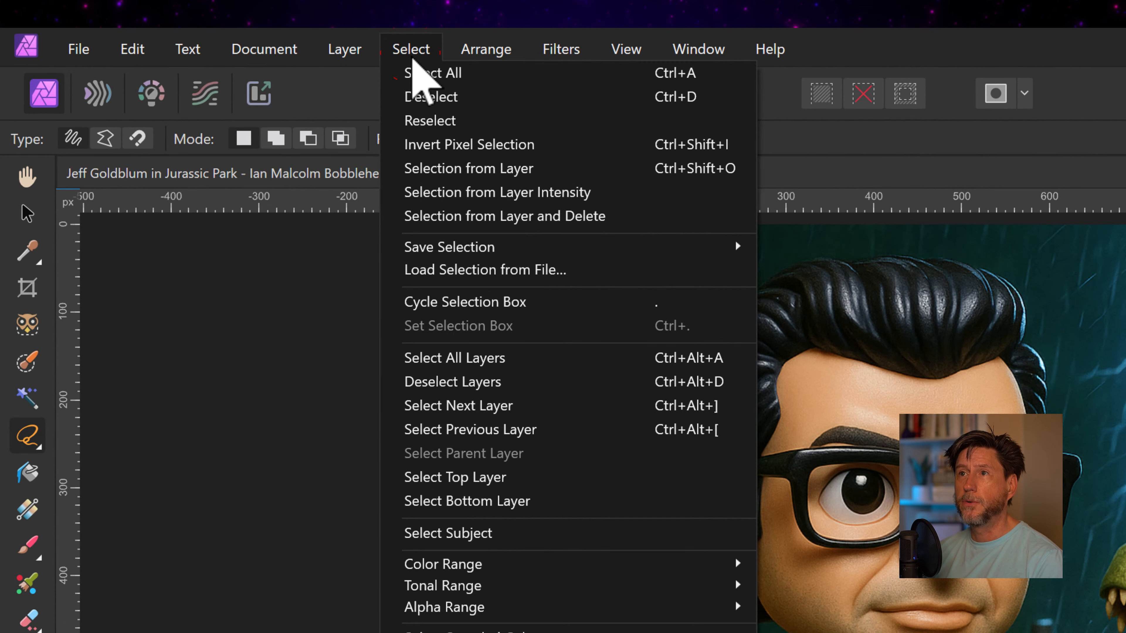
click(509, 532)
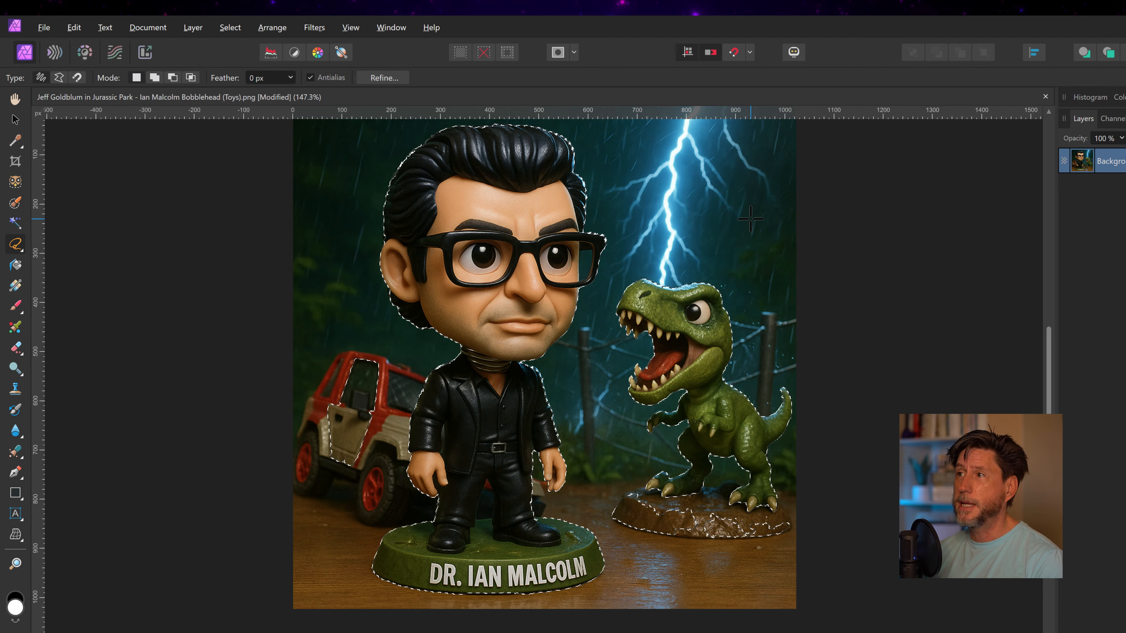
- Subtract the dinosaur and the jeep from the selection with freehand outlines, keeping only the bobblehead figure and its base selected
mouse_move(750, 218)
mouse_down()
mouse_move(645, 255)
mouse_move(601, 312)
mouse_move(593, 513)
mouse_move(612, 538)
mouse_move(669, 566)
mouse_move(823, 546)
mouse_move(856, 323)
mouse_move(789, 234)
mouse_move(754, 220)
mouse_up()
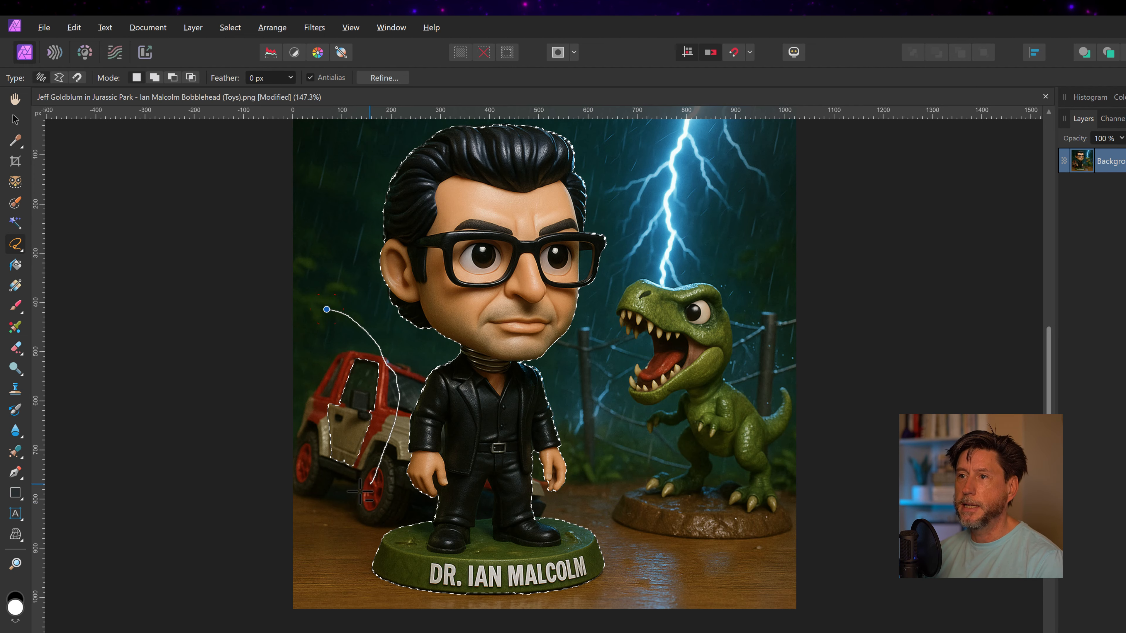
mouse_move(360, 491)
mouse_down()
mouse_move(323, 490)
mouse_move(289, 402)
mouse_move(326, 309)
mouse_up()
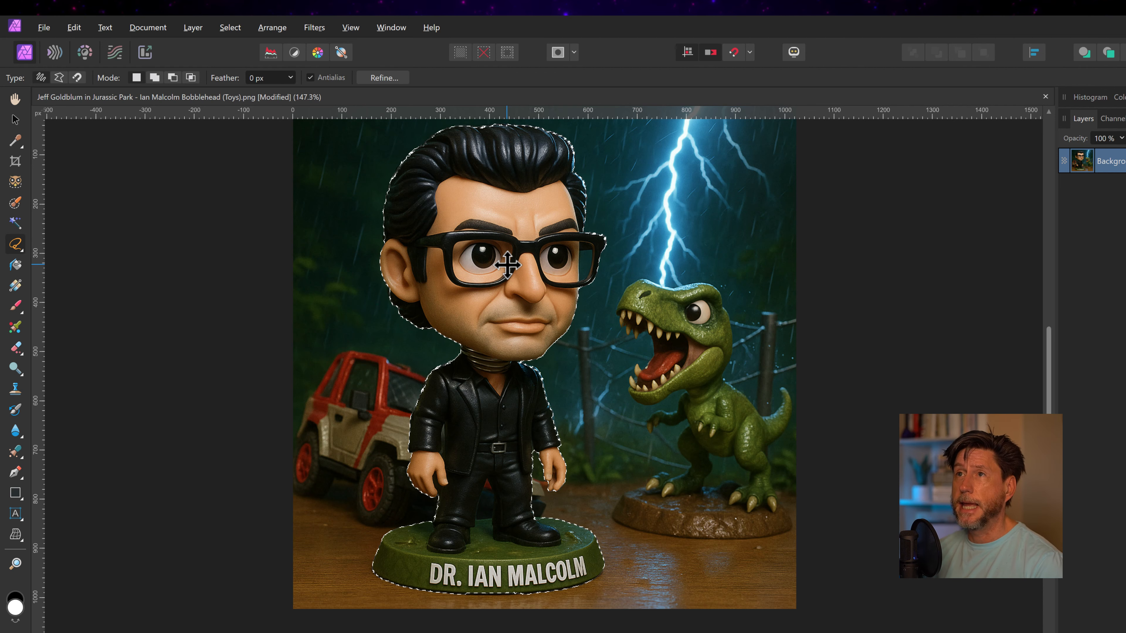
- Examine the Save Selection options and how the current selection appears in the Pixel Selection channel compared with the layer list
click(230, 27)
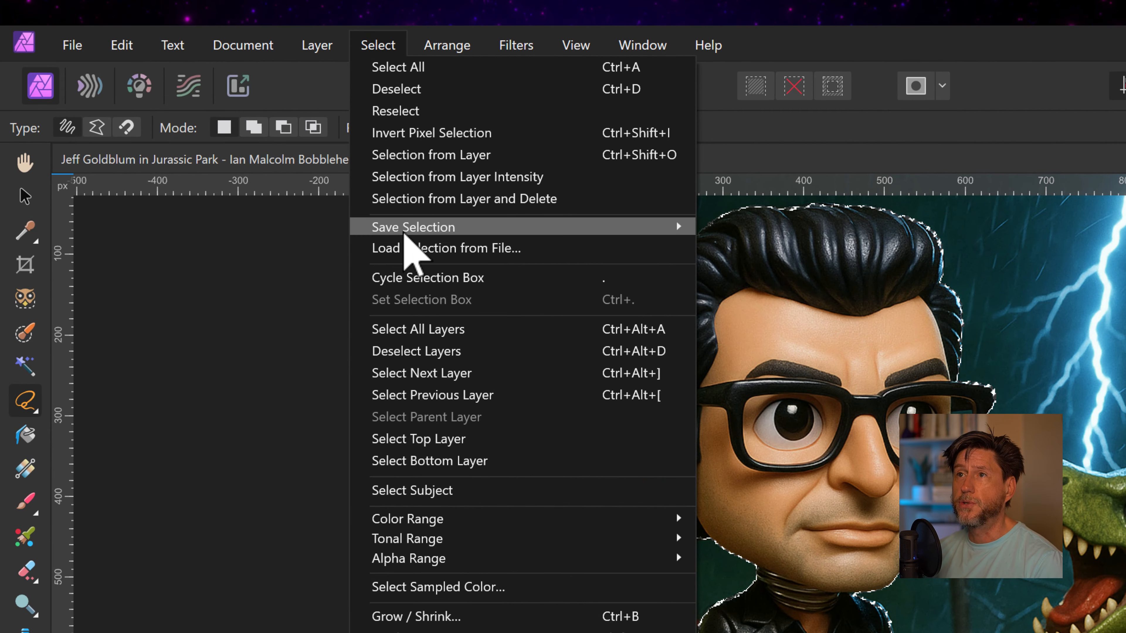
click(389, 224)
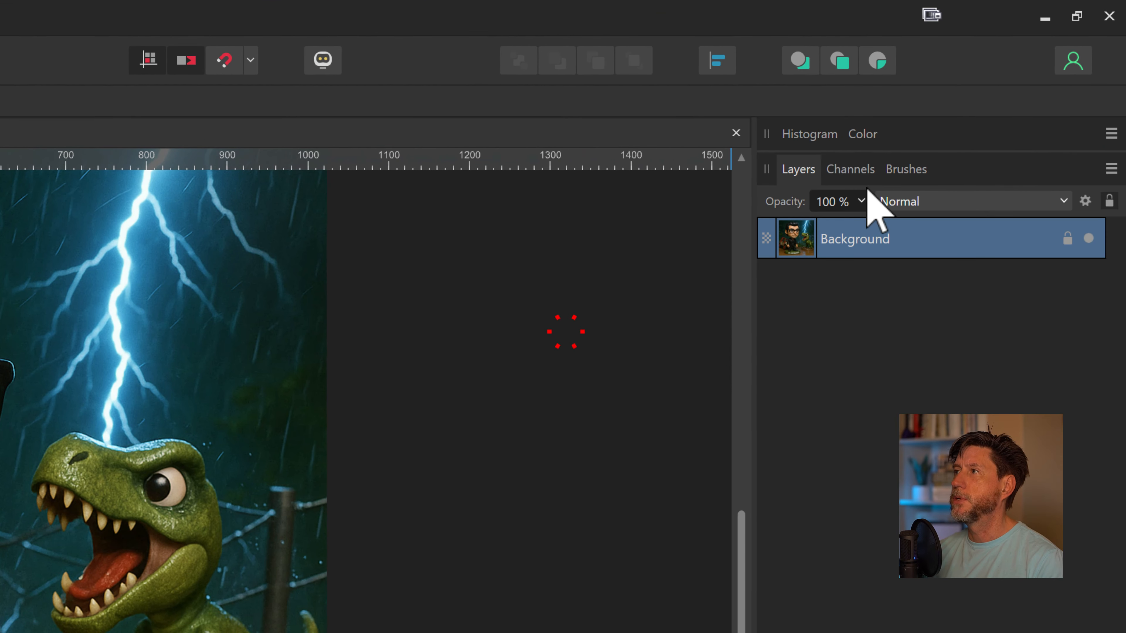
click(1125, 195)
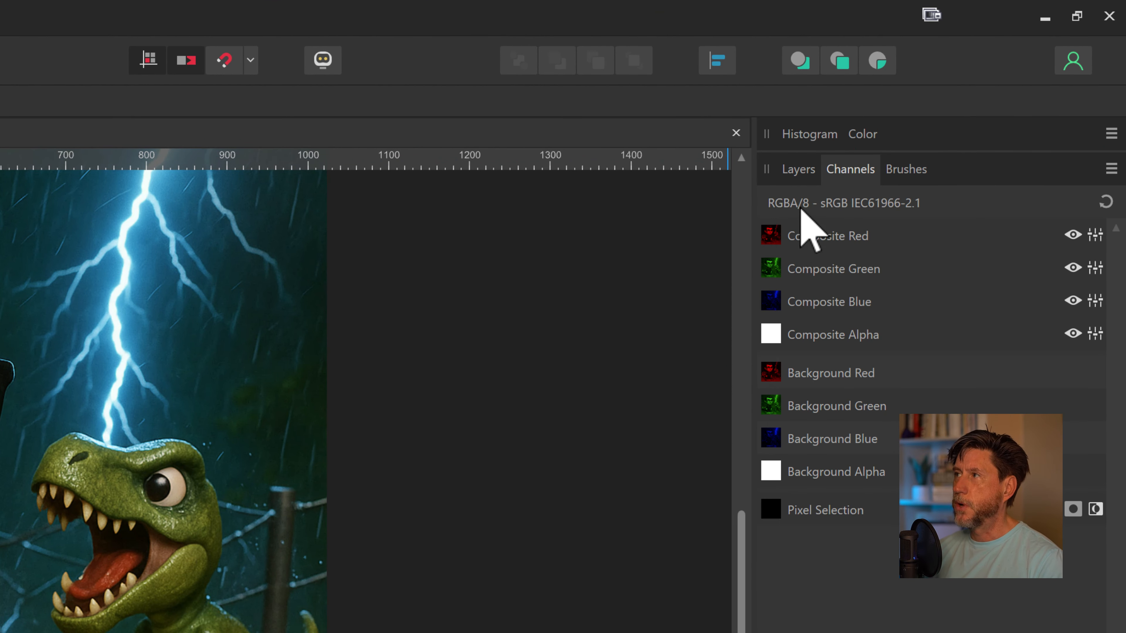
click(802, 169)
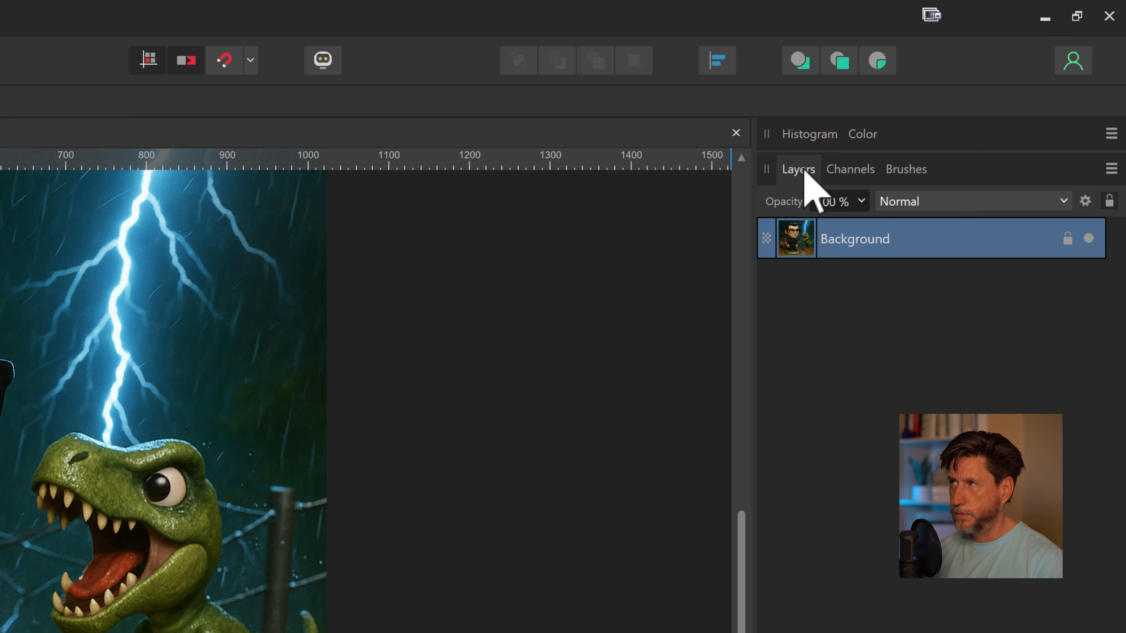
click(856, 170)
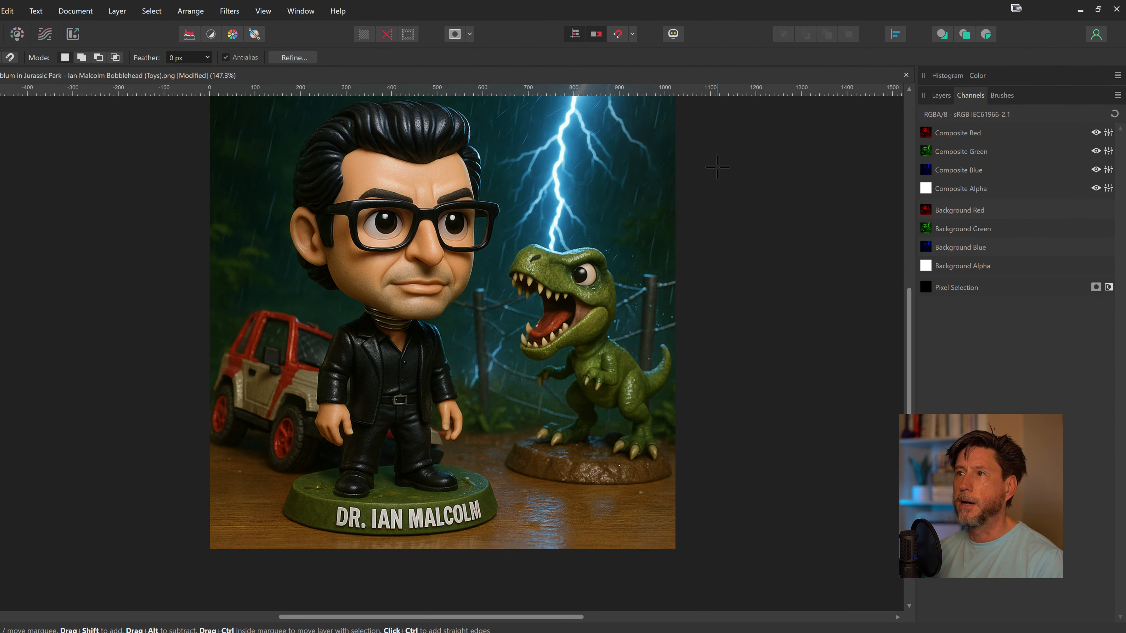
click(941, 95)
scroll(732, 219, up, 2)
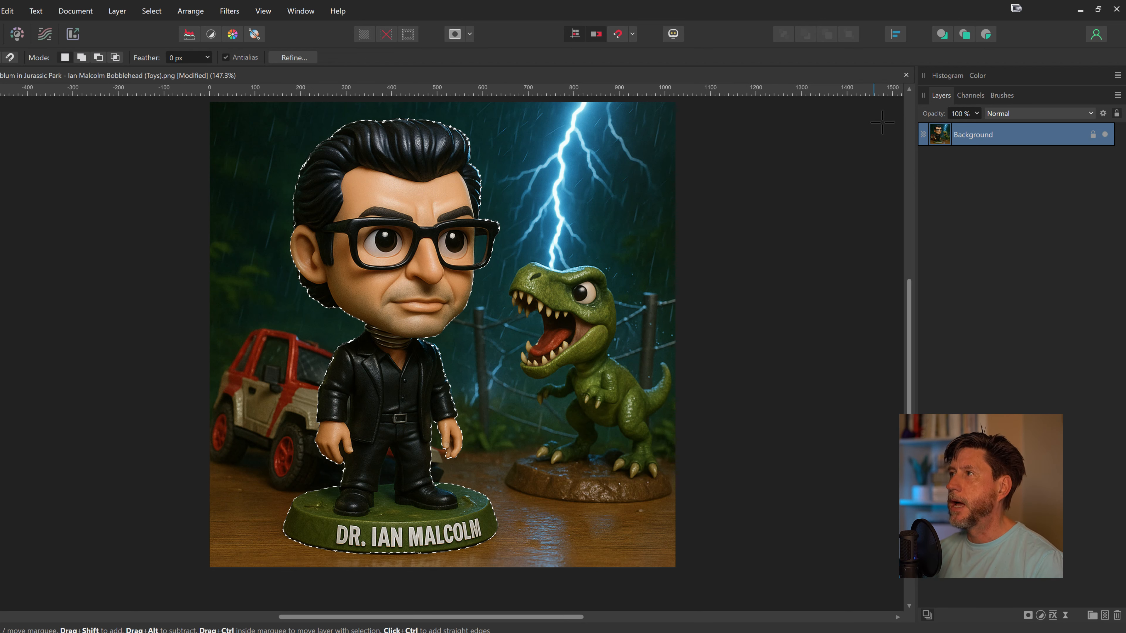
click(970, 96)
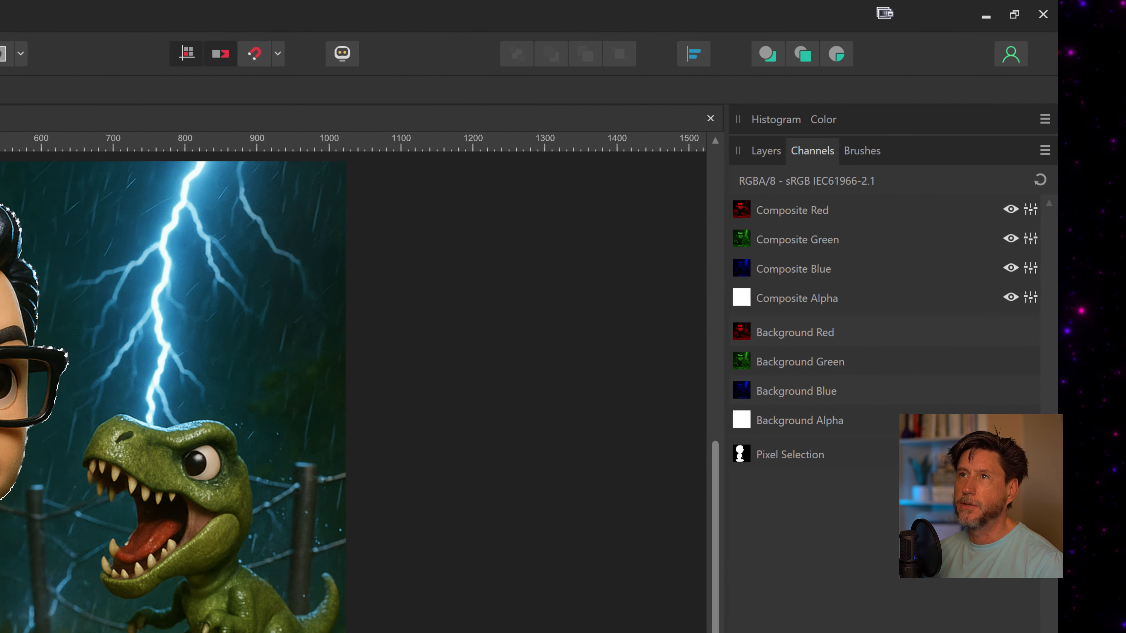
- Save the bobblehead selection as a spare channel
click(40, 18)
click(167, 177)
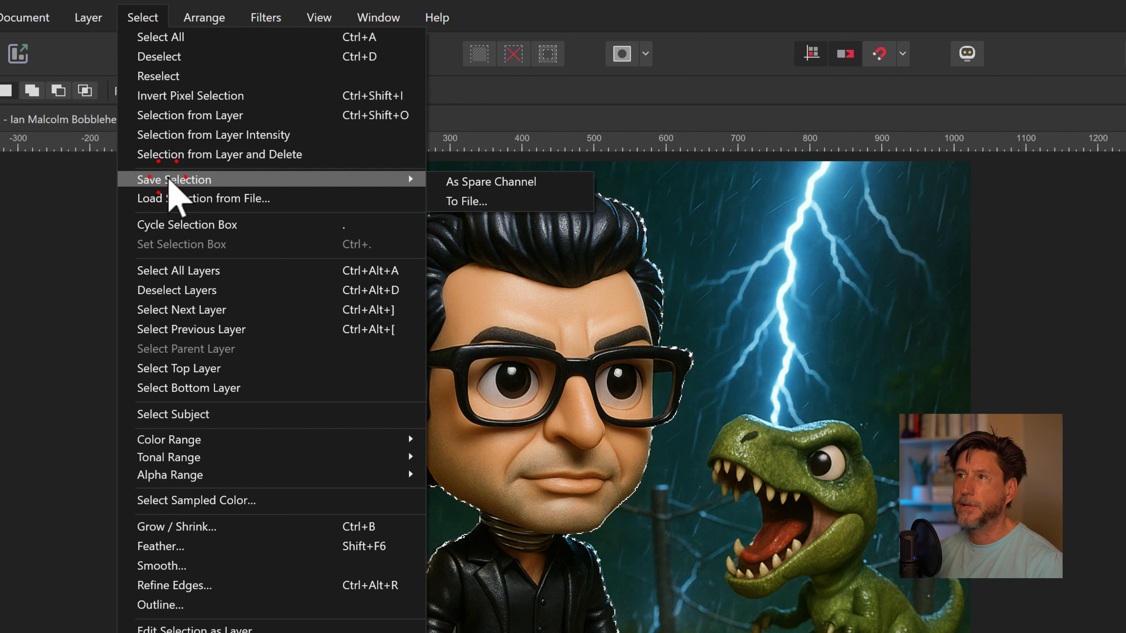
click(488, 182)
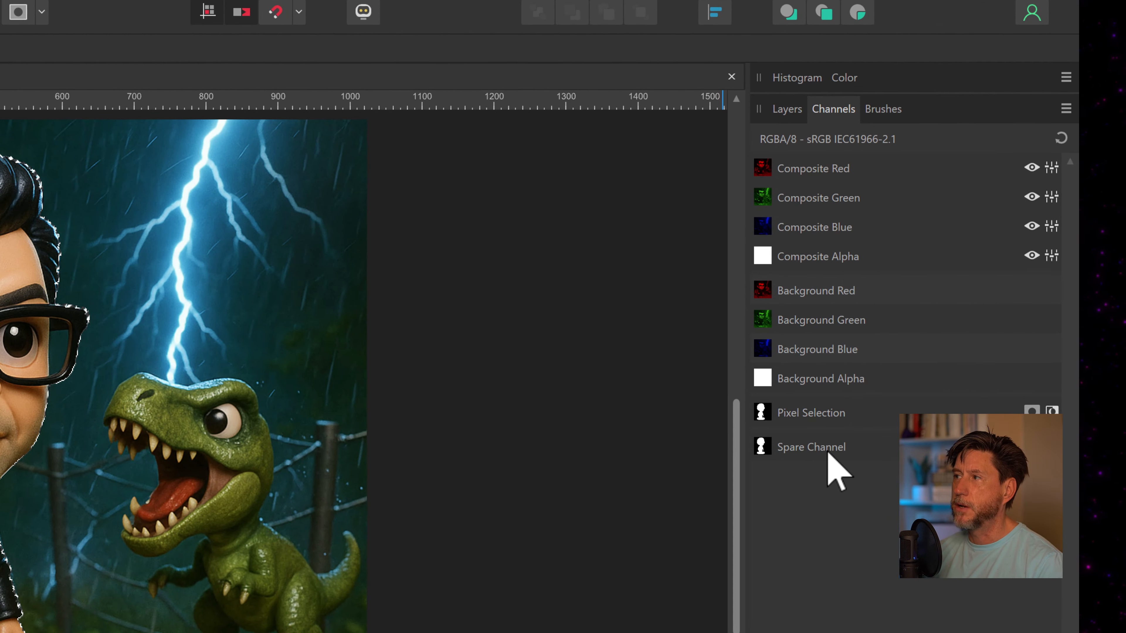
- Rename the saved spare channel to Dr Ian
right_click(828, 458)
click(815, 473)
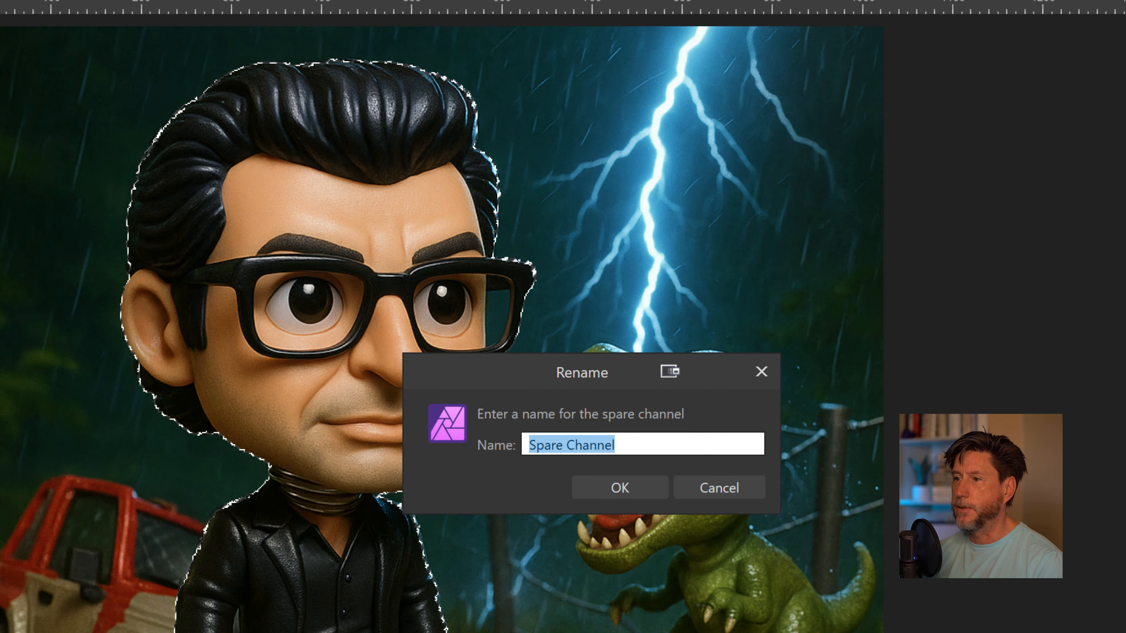
text(Dr Ian)
key(Return)
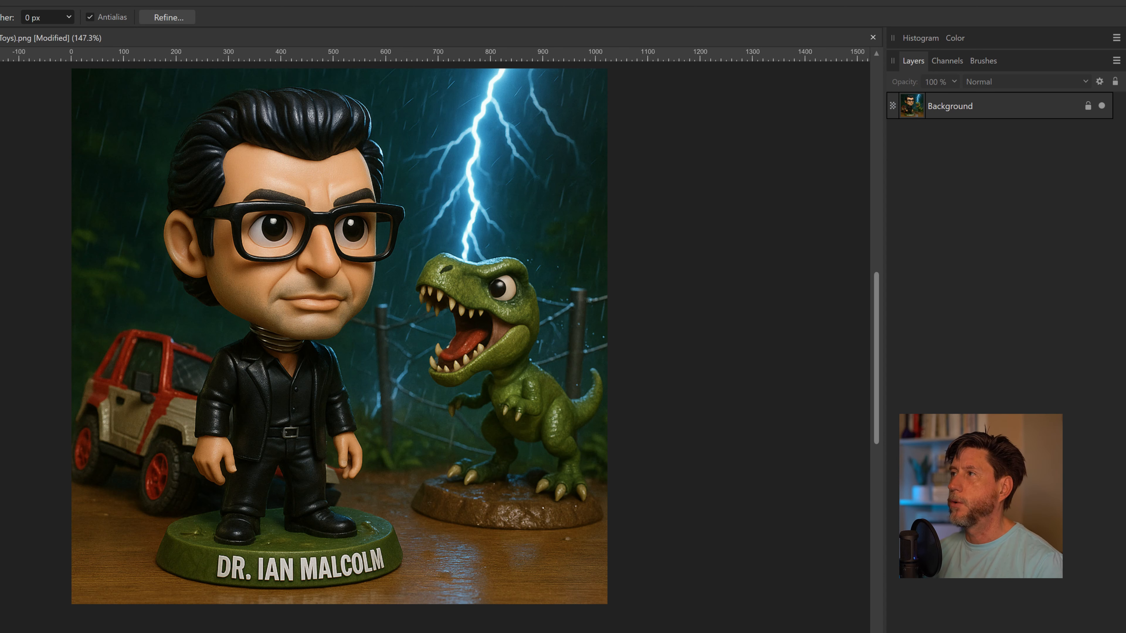
- Load the Dr Ian channel back as the pixel selection and return to the layer list
click(947, 61)
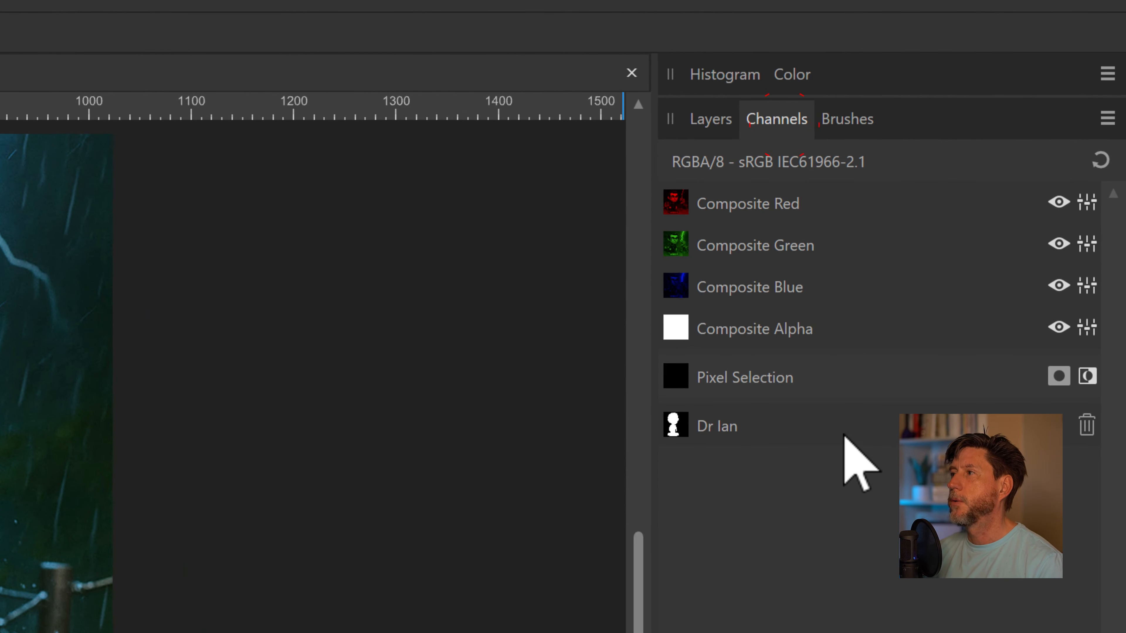
right_click(739, 428)
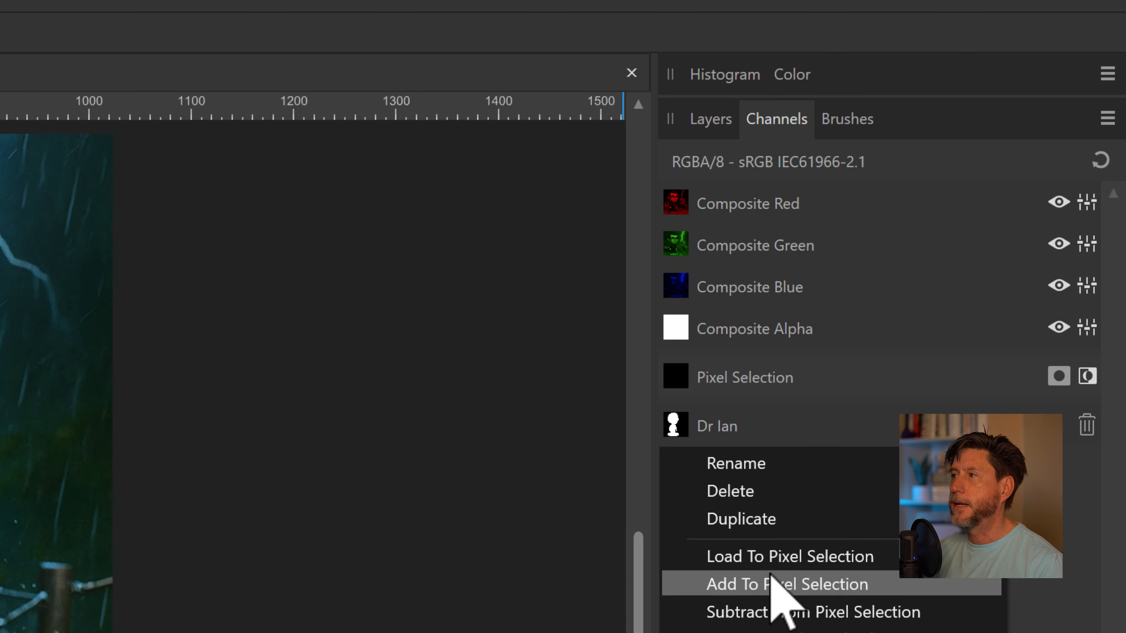
click(786, 556)
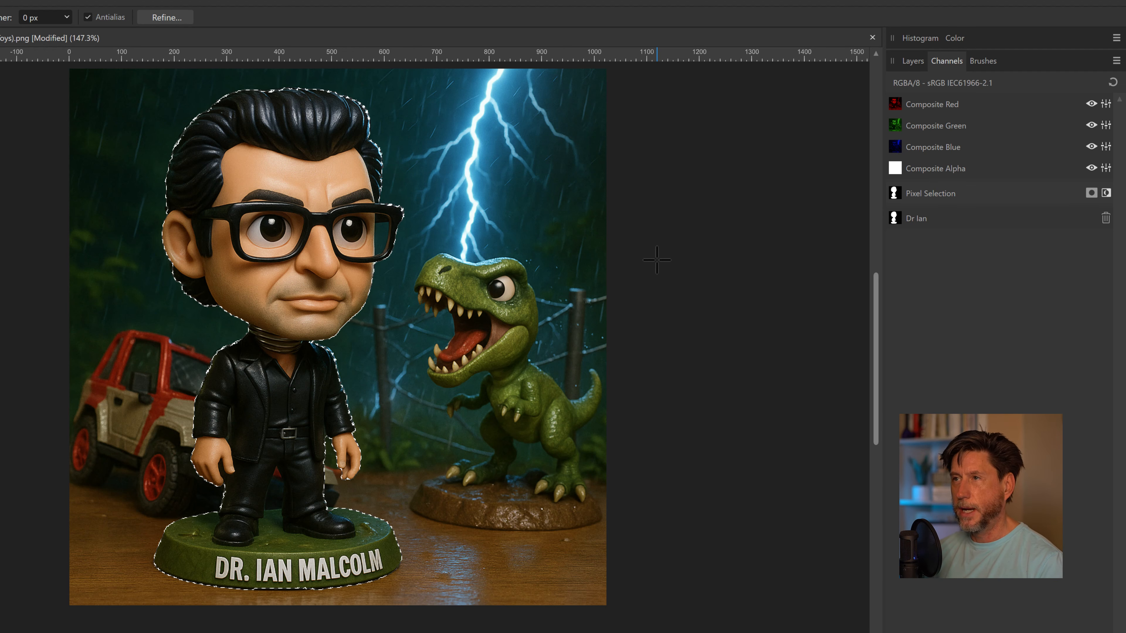
click(917, 64)
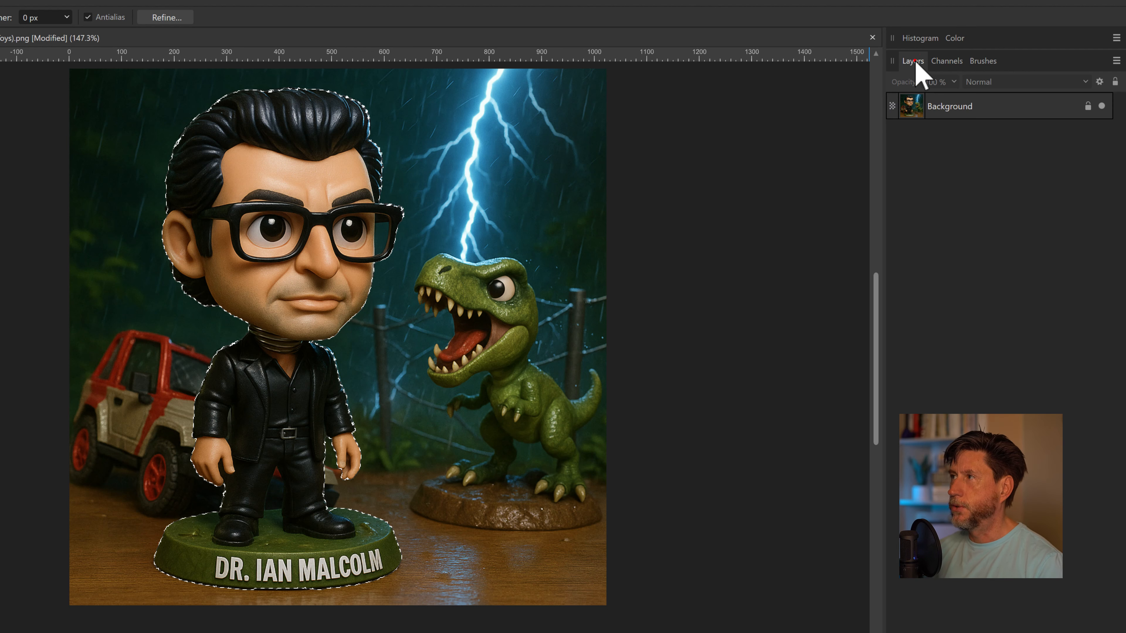
- Clear the selection and activate the Object Selection tool with the Background layer as its target
key(ctrl+d)
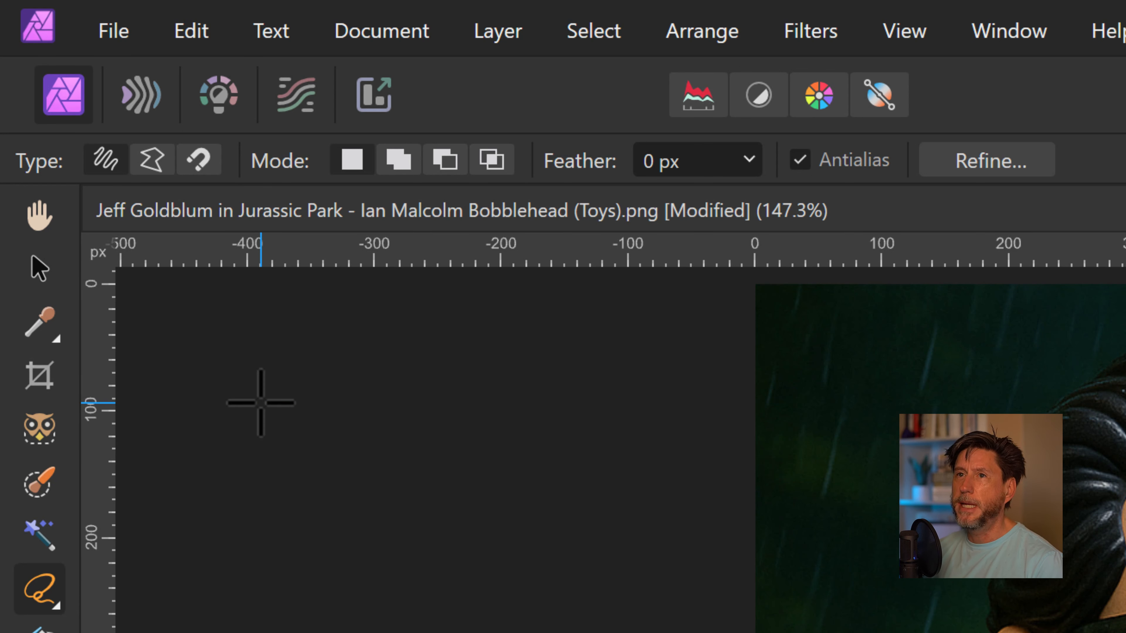
click(41, 443)
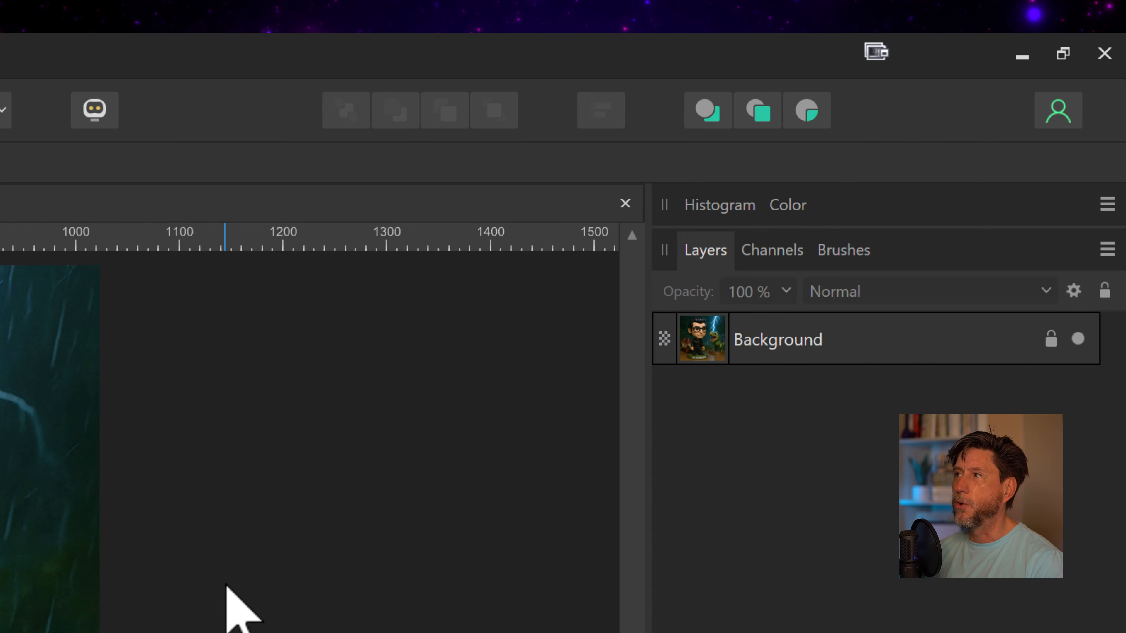
click(702, 339)
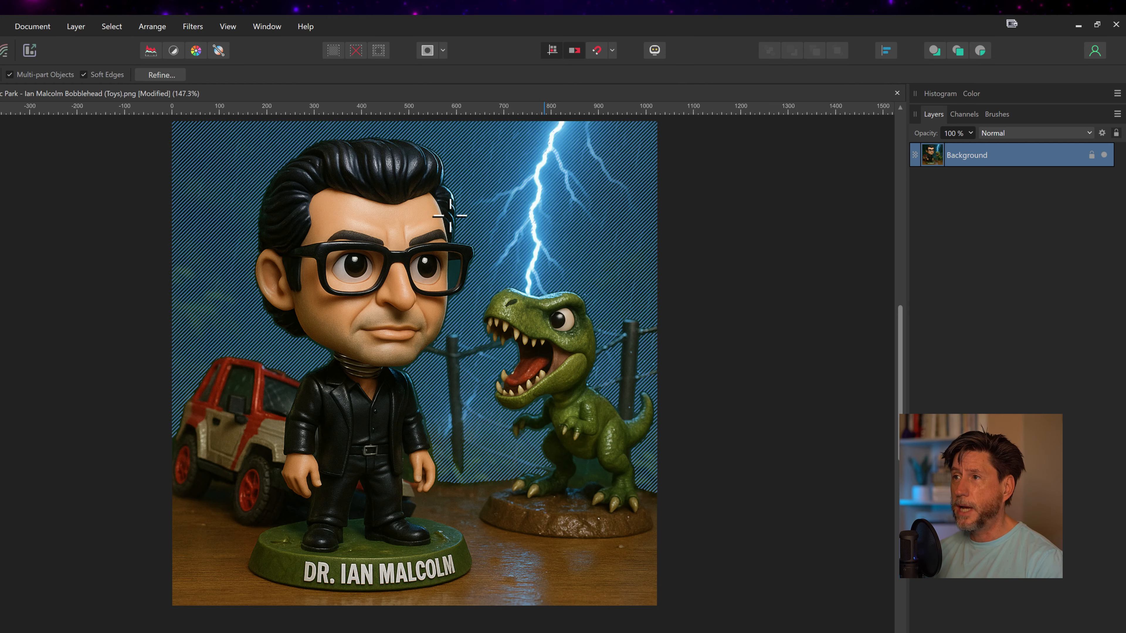
- Try object selections on the bobblehead's skin areas and on its whole body, clearing the selection between attempts
click(397, 226)
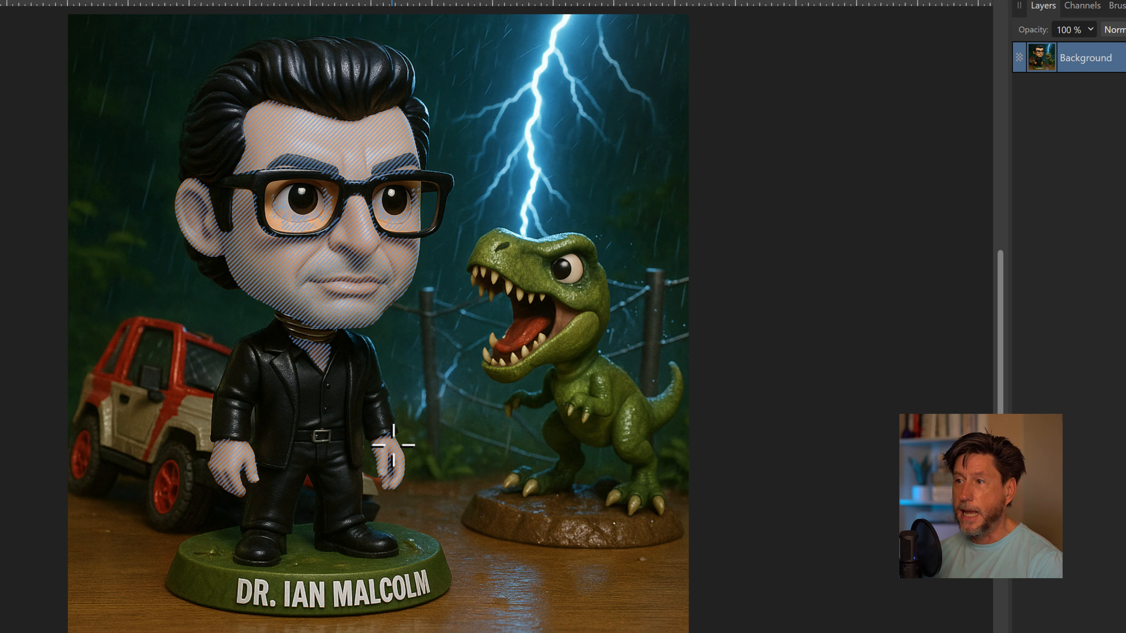
click(393, 445)
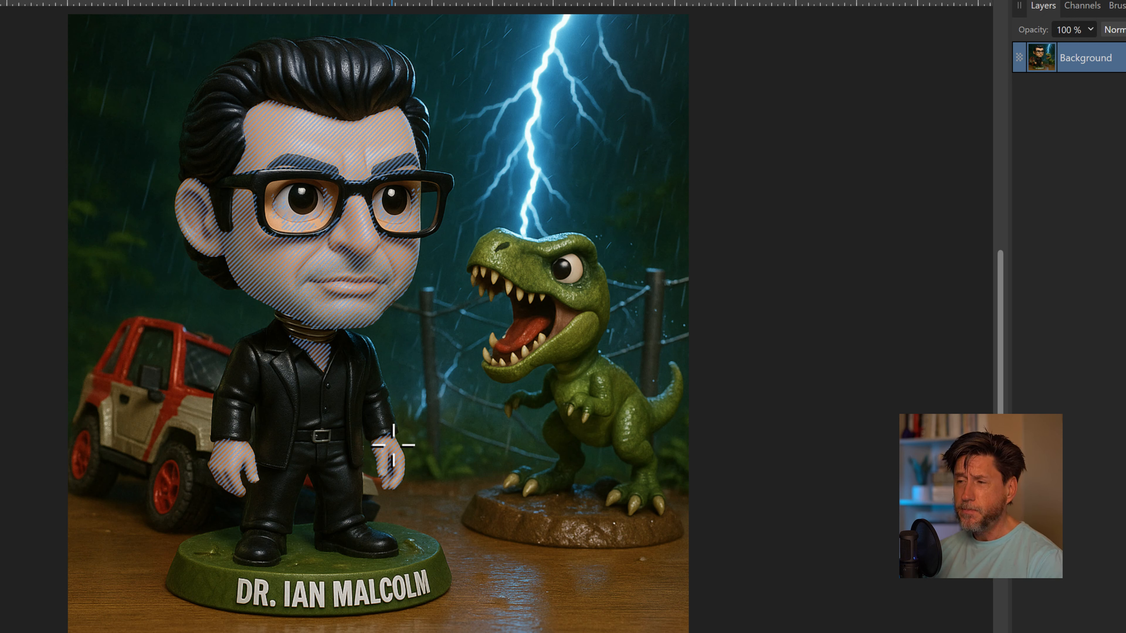
key(ctrl+d)
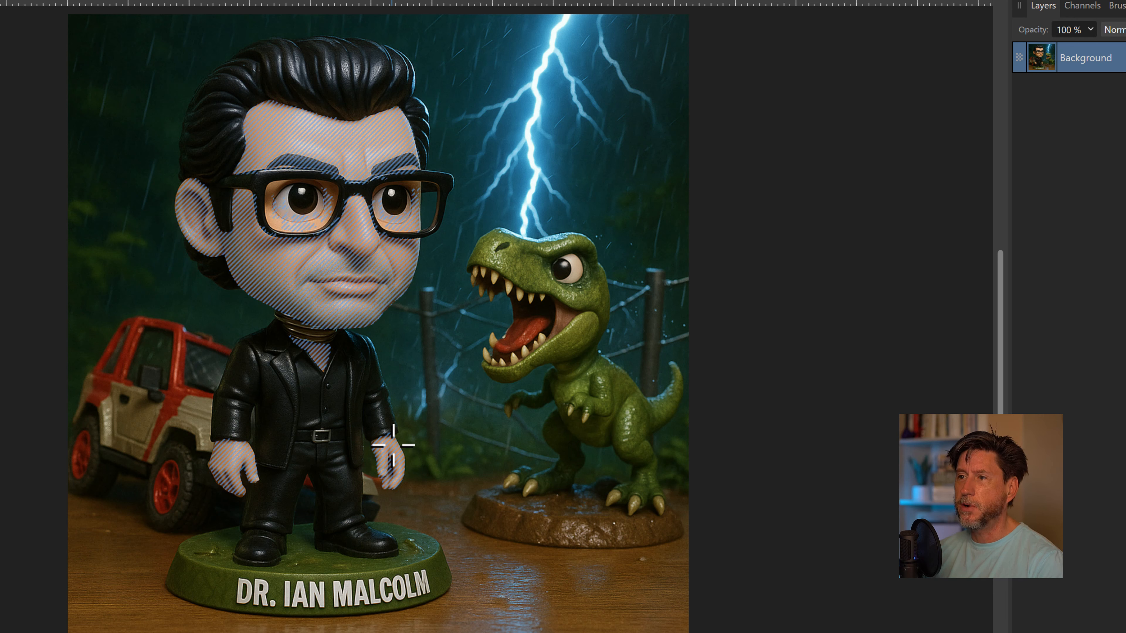
click(394, 445)
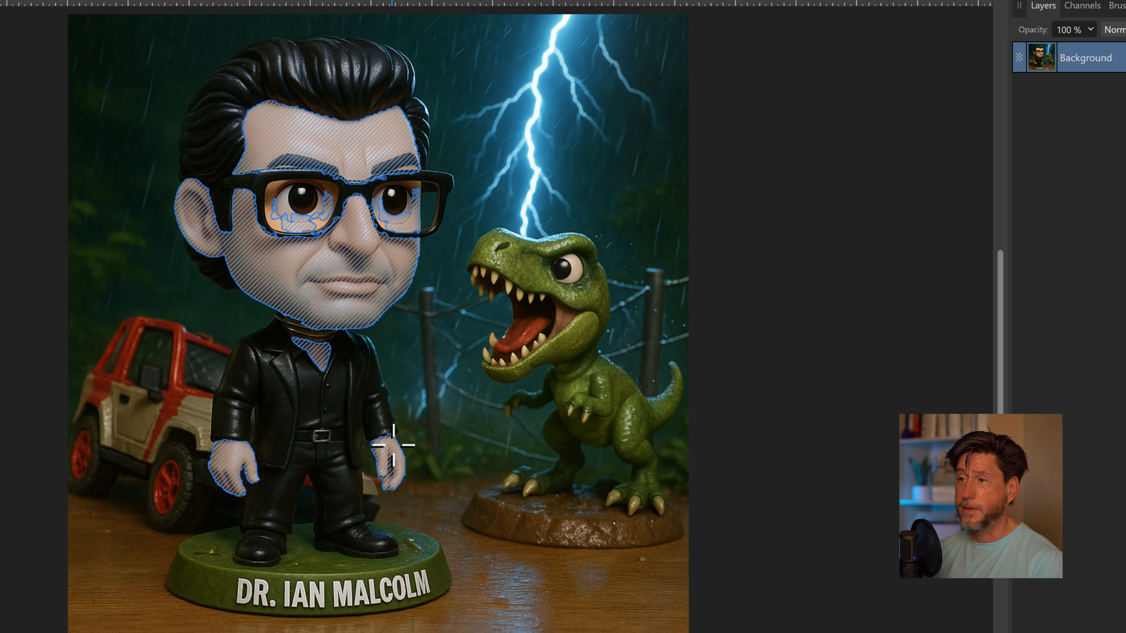
key(ctrl+d)
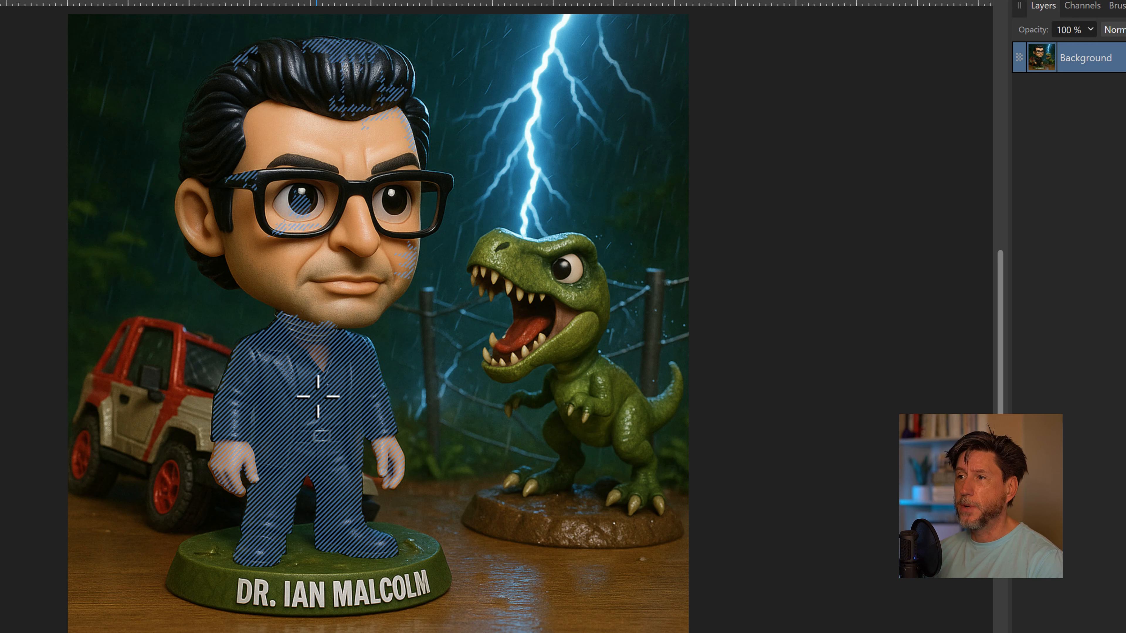
click(294, 271)
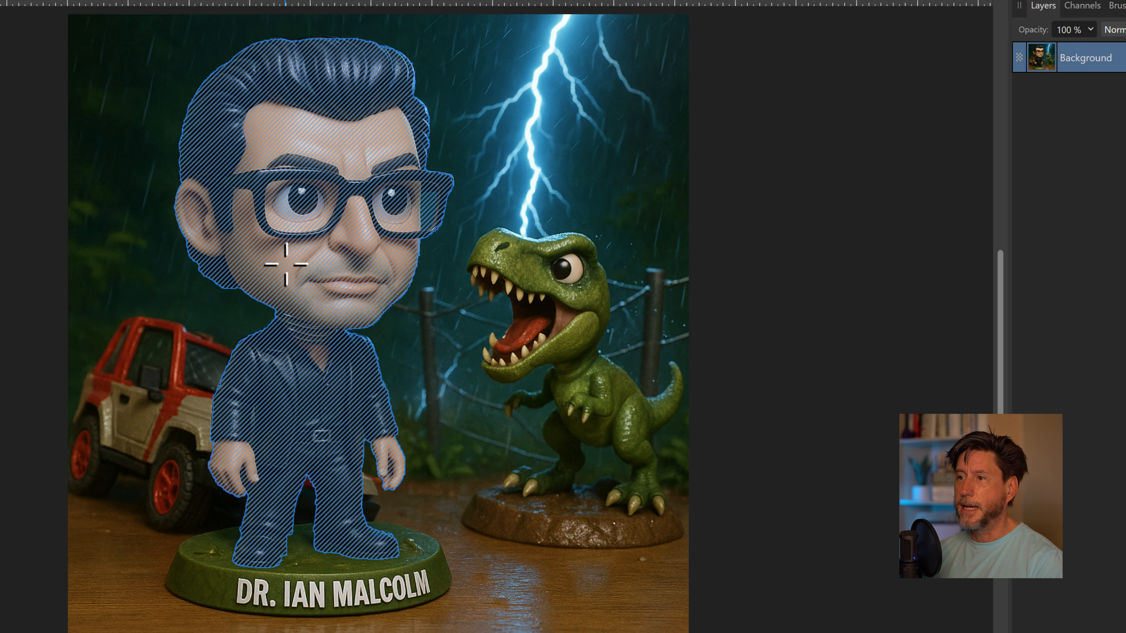
key(ctrl+d)
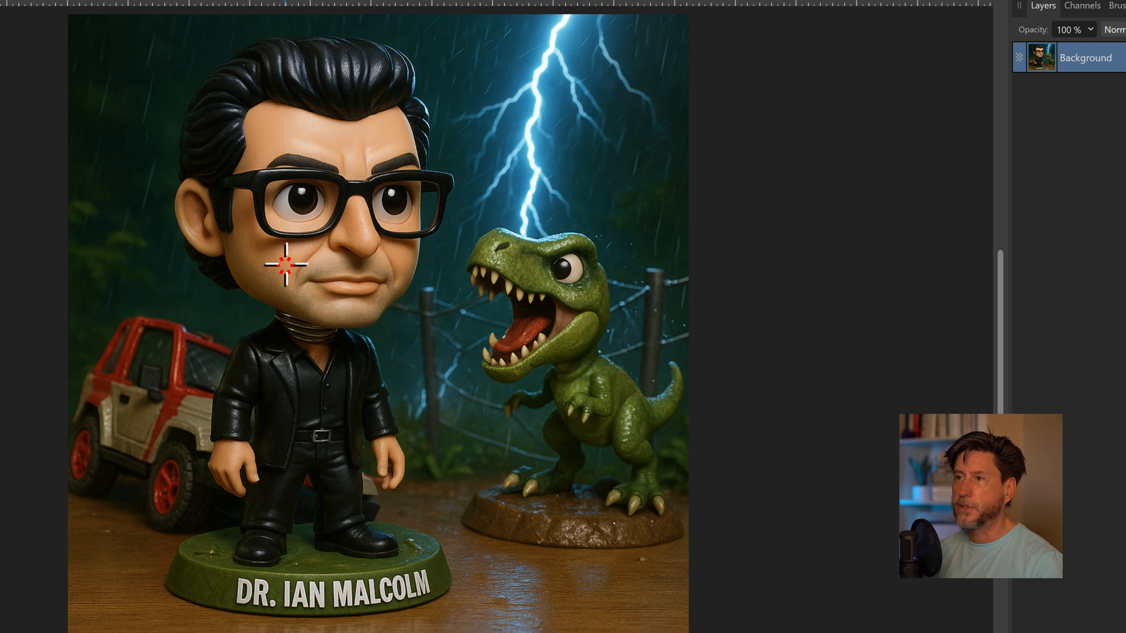
- Select the bobblehead figure without its base as an object and add the dinosaur to the selection
click(286, 265)
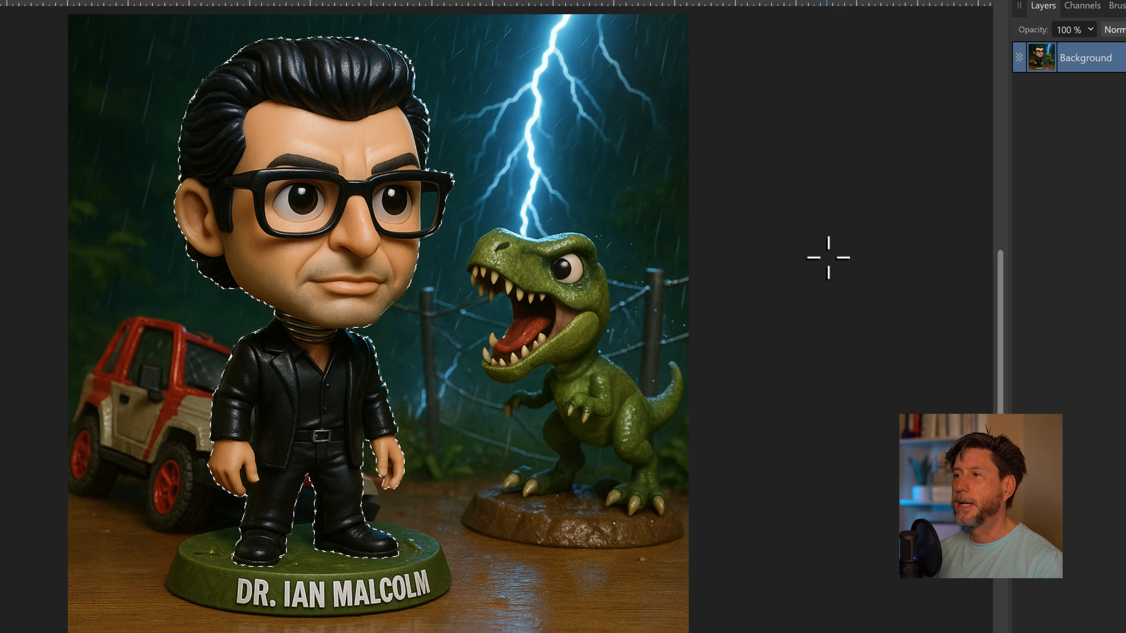
click(573, 344)
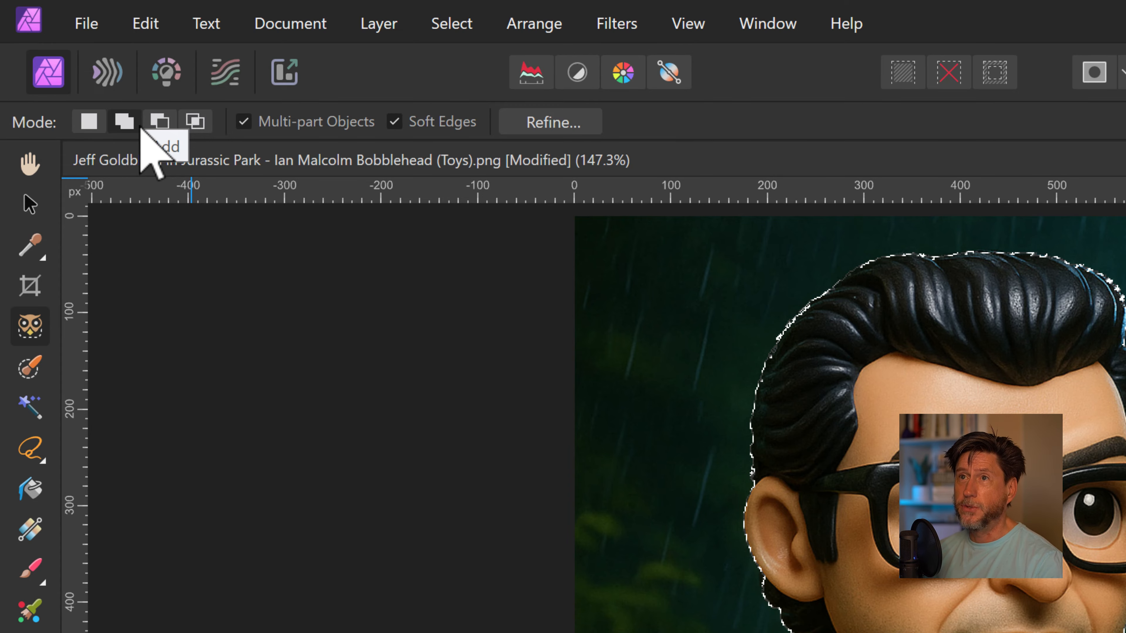
- Subtract the dinosaur from the object selection and compare the Add and Subtract selection modes
click(162, 122)
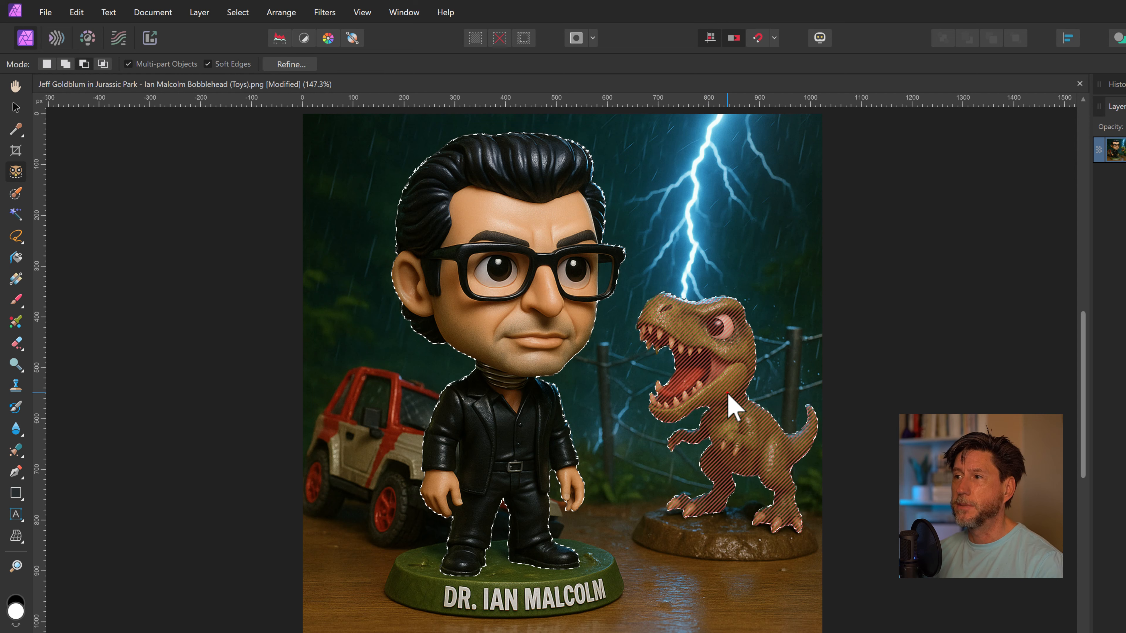
click(728, 393)
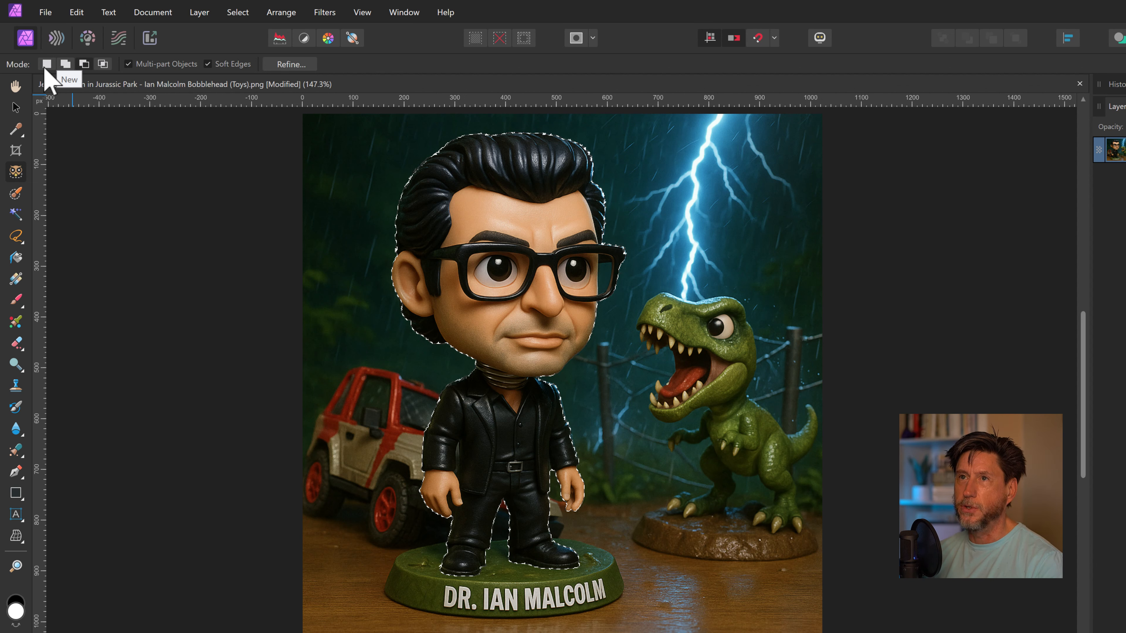
click(62, 62)
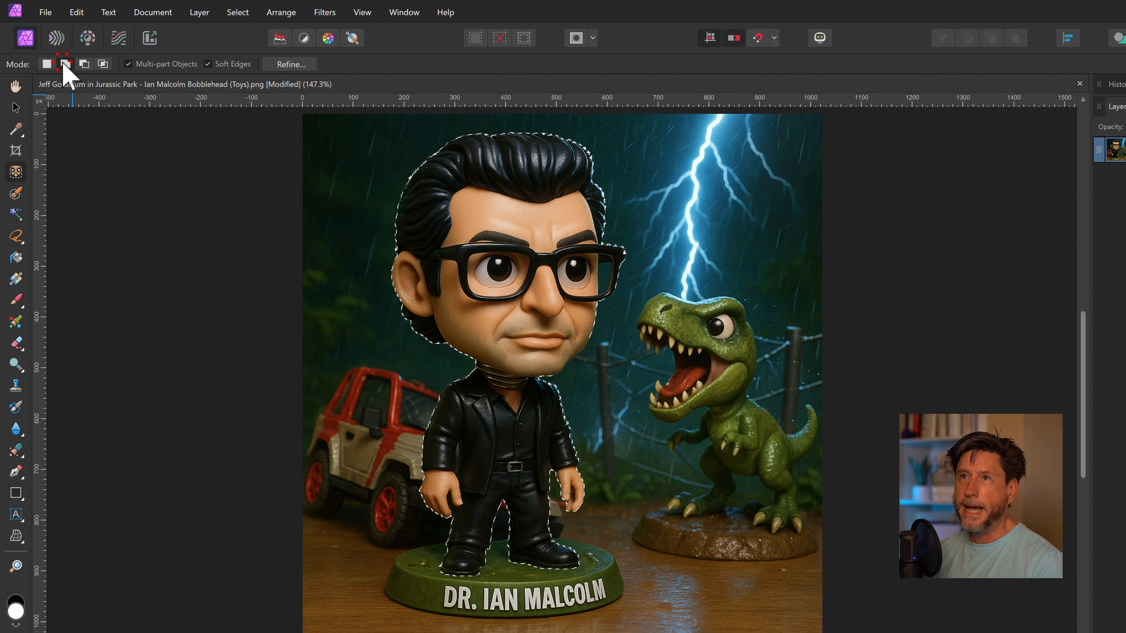
click(81, 63)
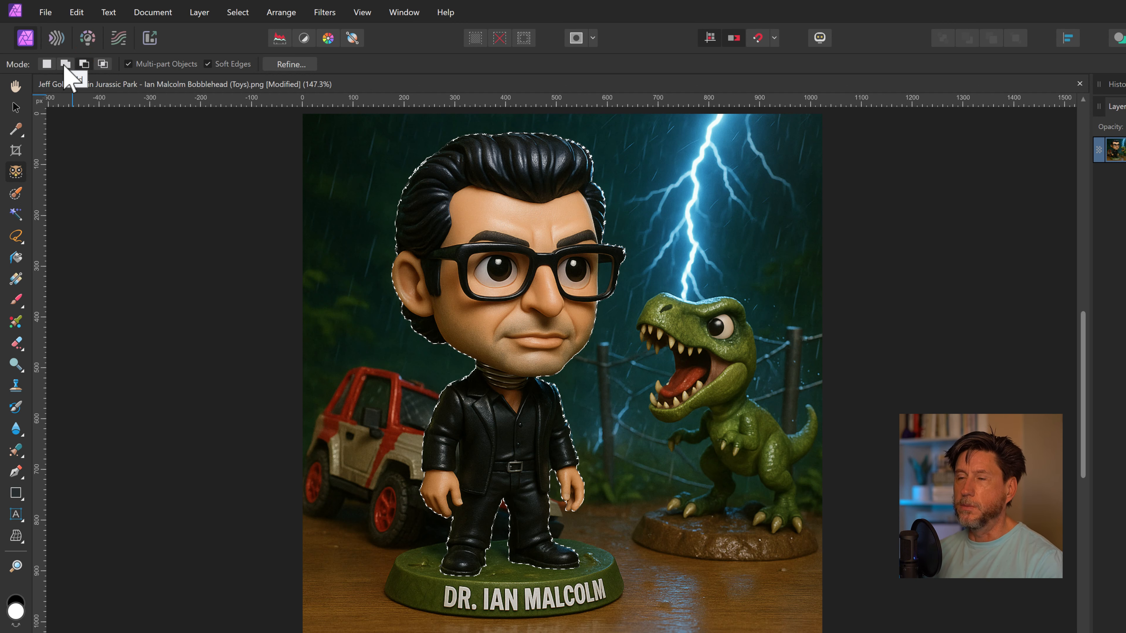
- Select only the jeep with the Object Selection tool, clearing the selection before and after
key(ctrl+d)
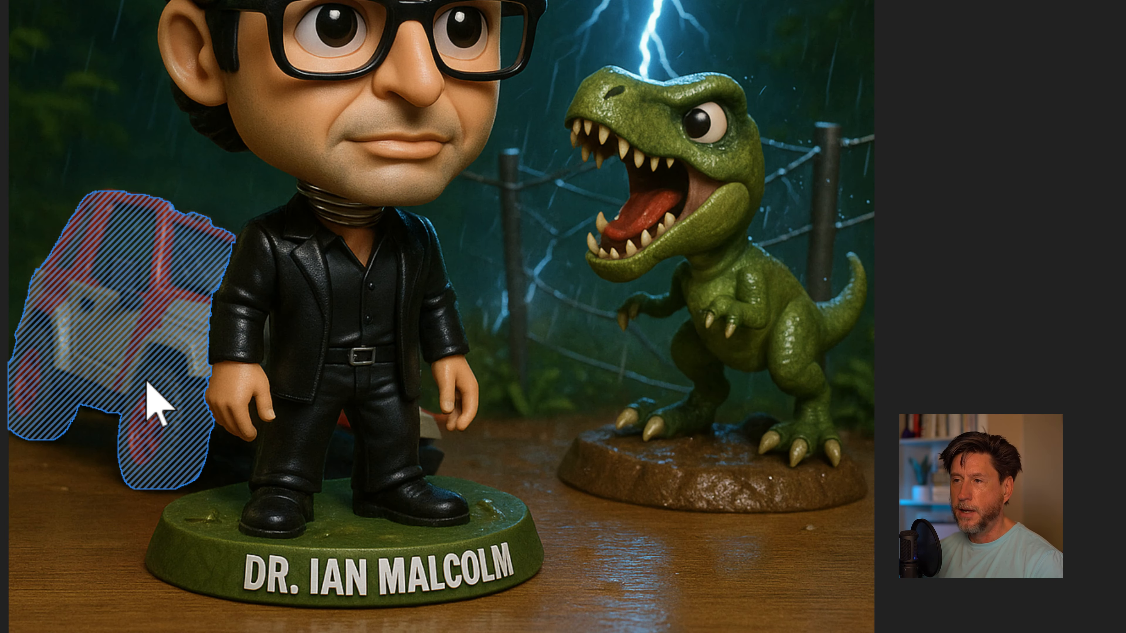
click(147, 382)
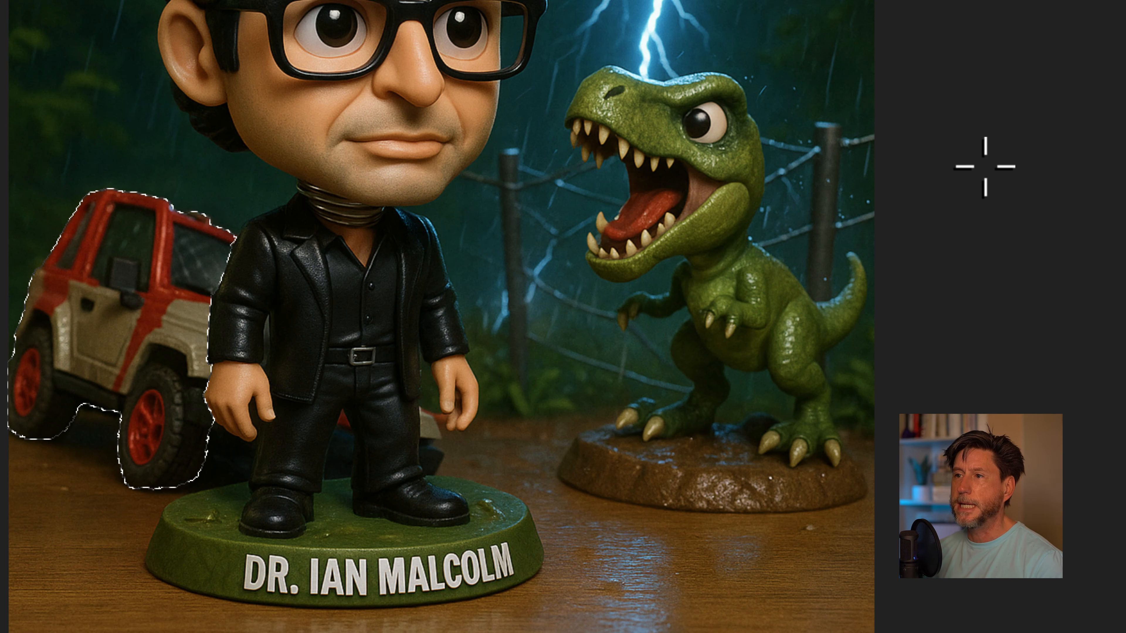
key(ctrl+d)
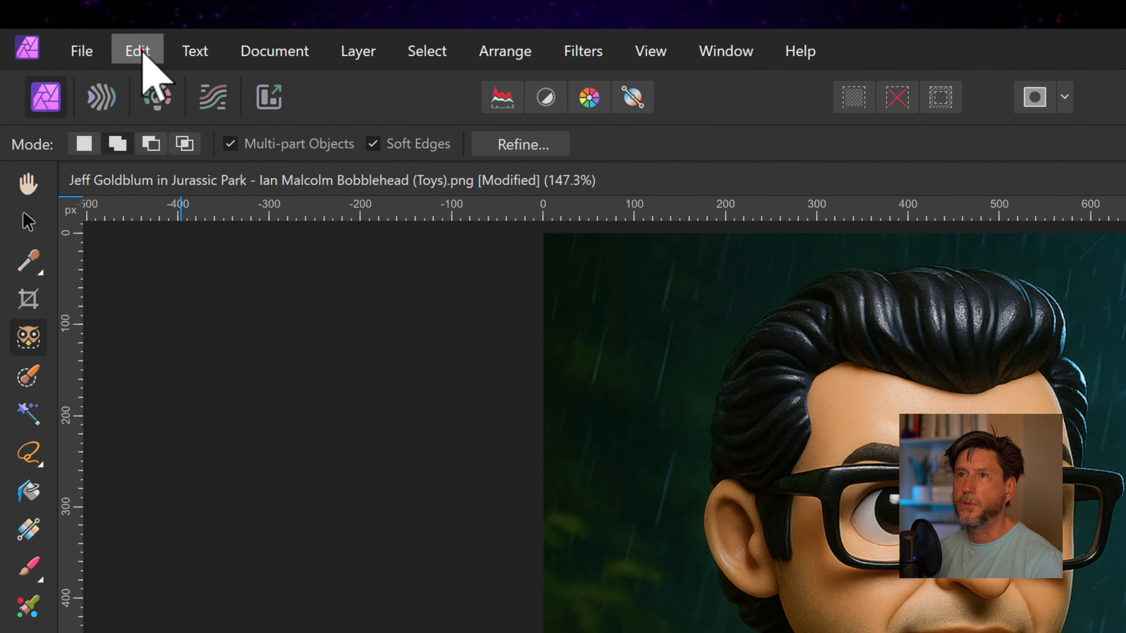
- Examine the File command shortcuts in the settings for the Photo, Liquify, Develop, Tone Mapping and Export personas
click(66, 24)
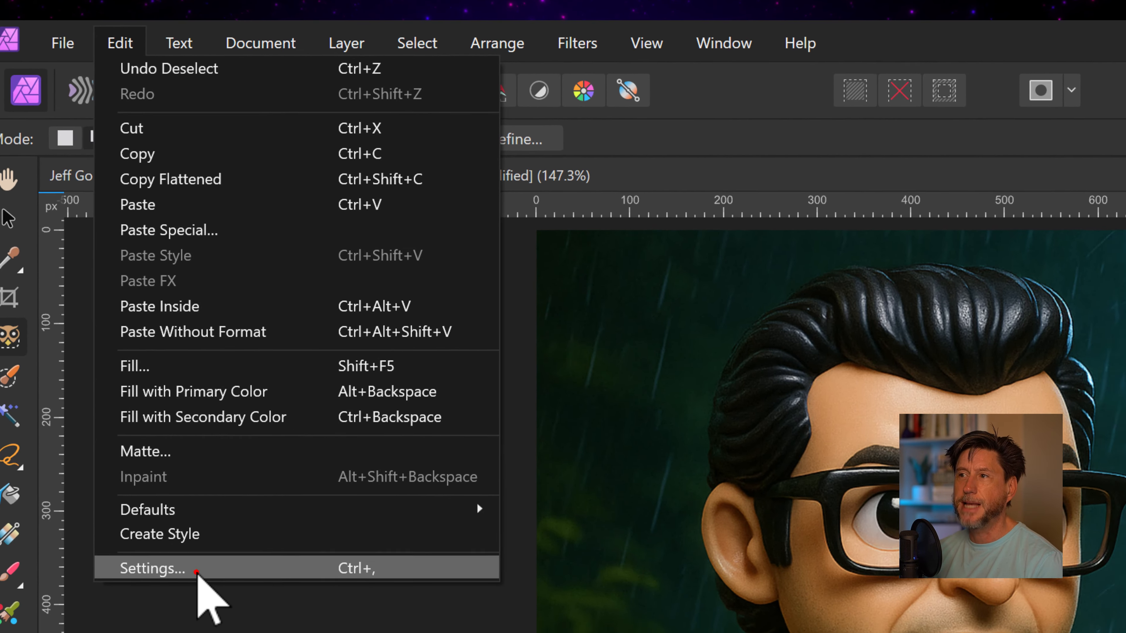
click(217, 586)
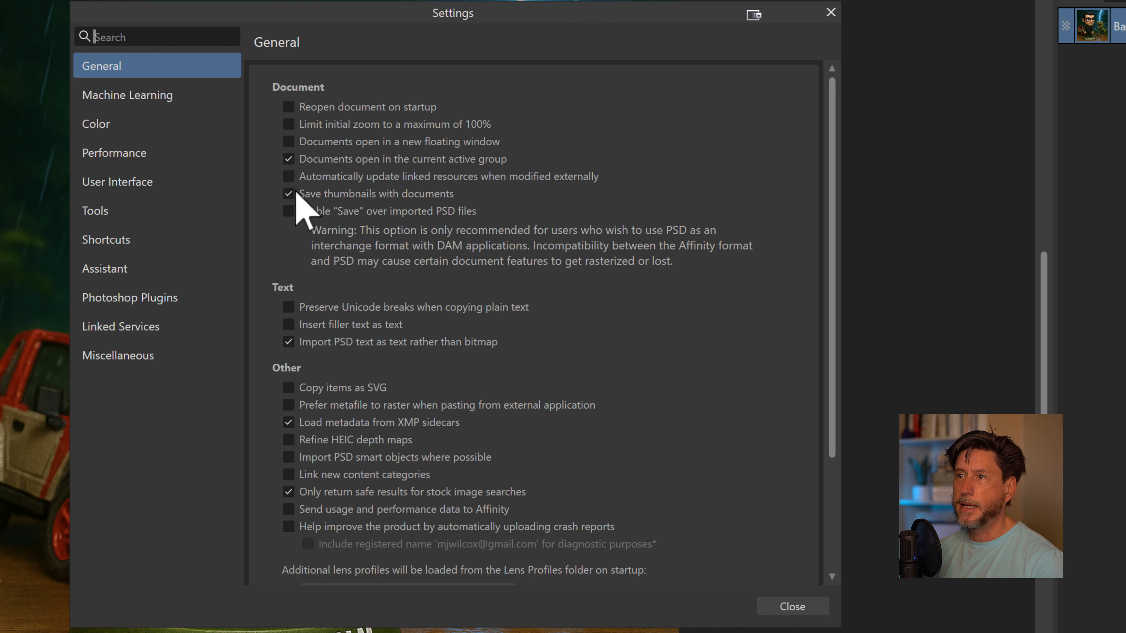
click(99, 244)
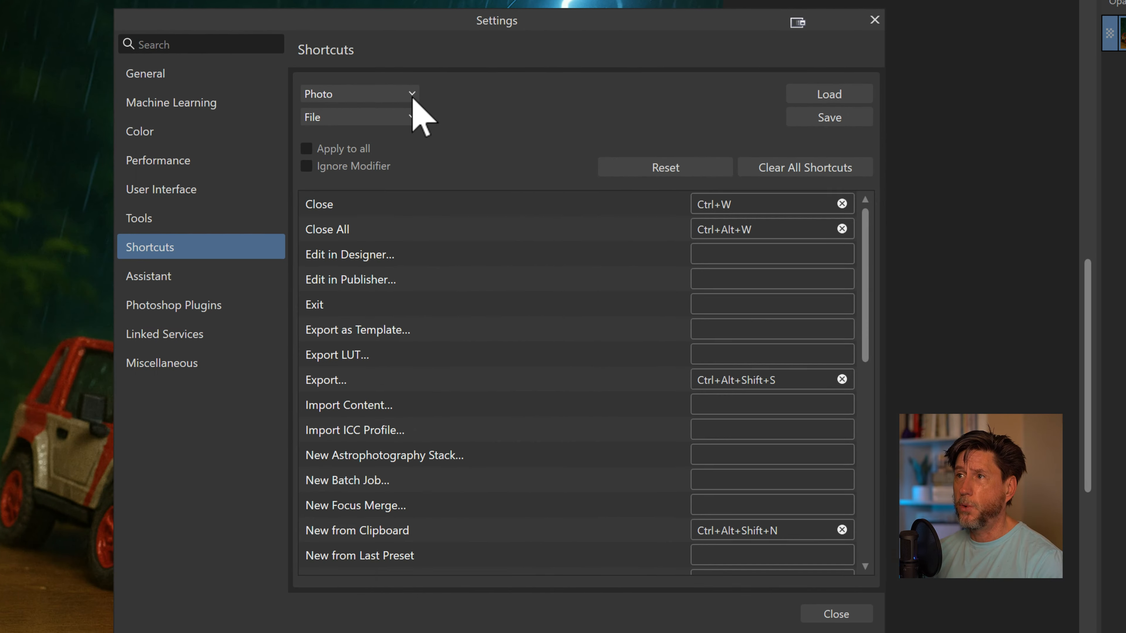
click(838, 270)
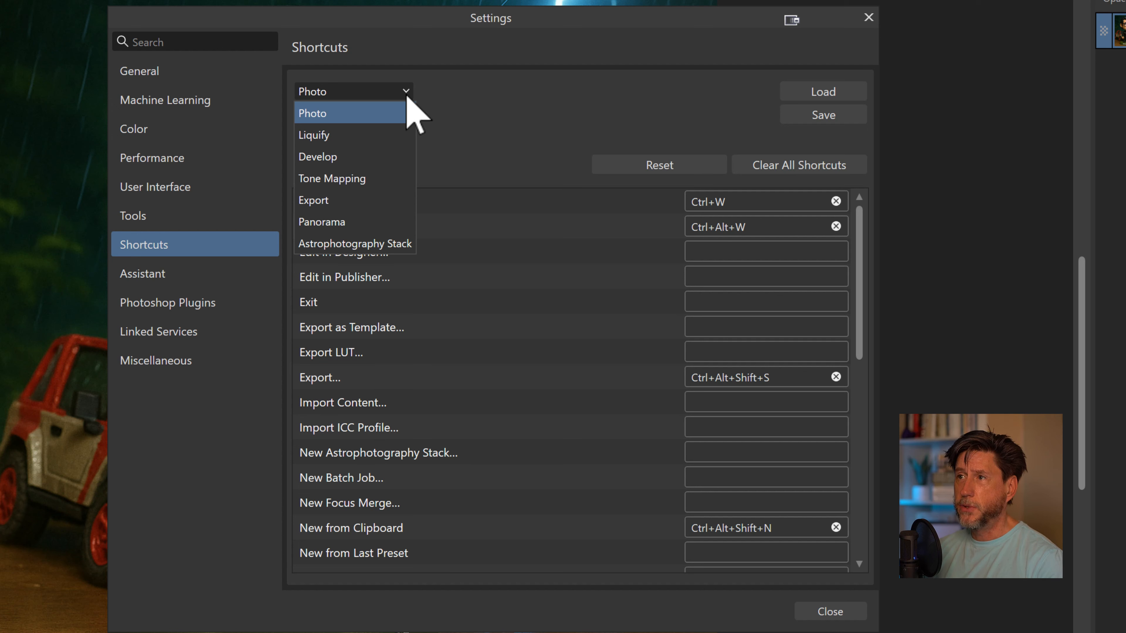
click(317, 134)
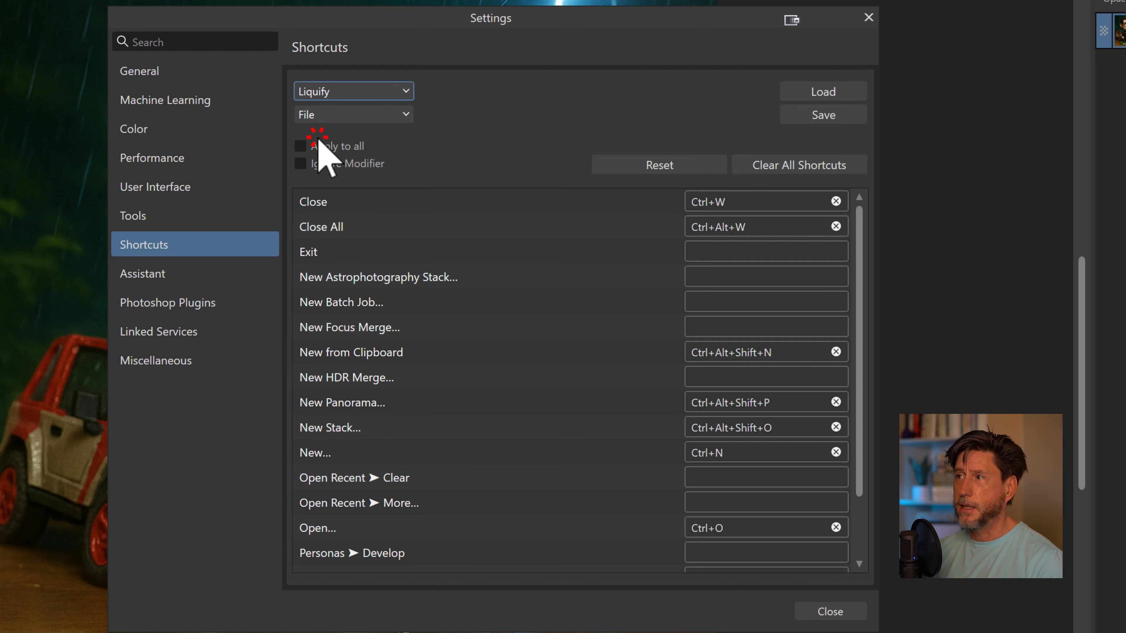
click(350, 94)
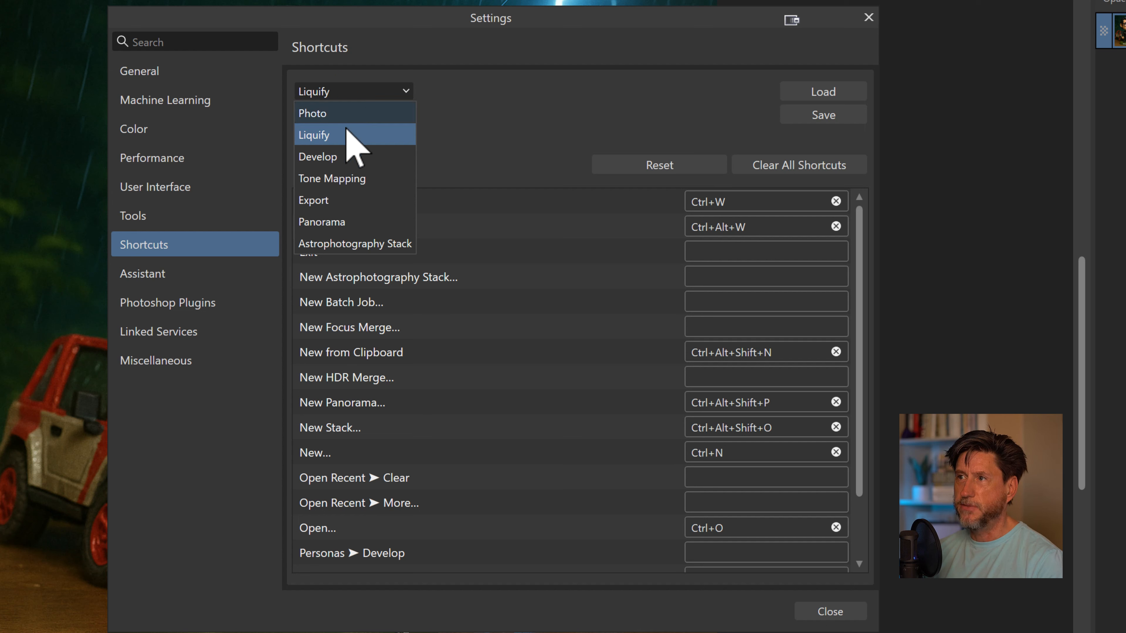
click(336, 158)
click(350, 91)
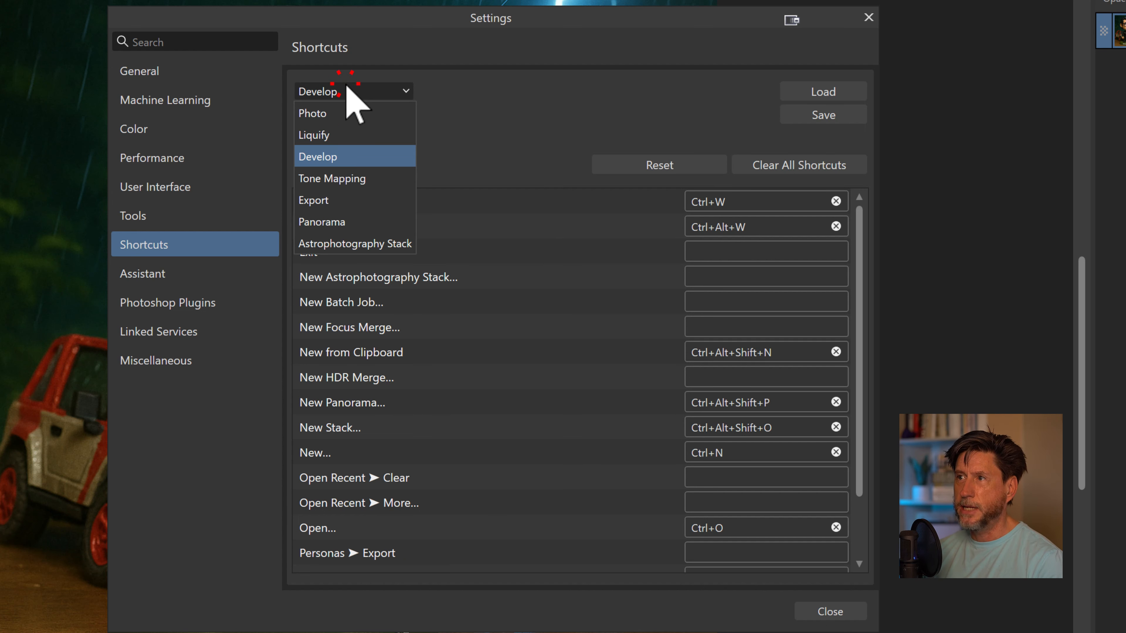
click(332, 184)
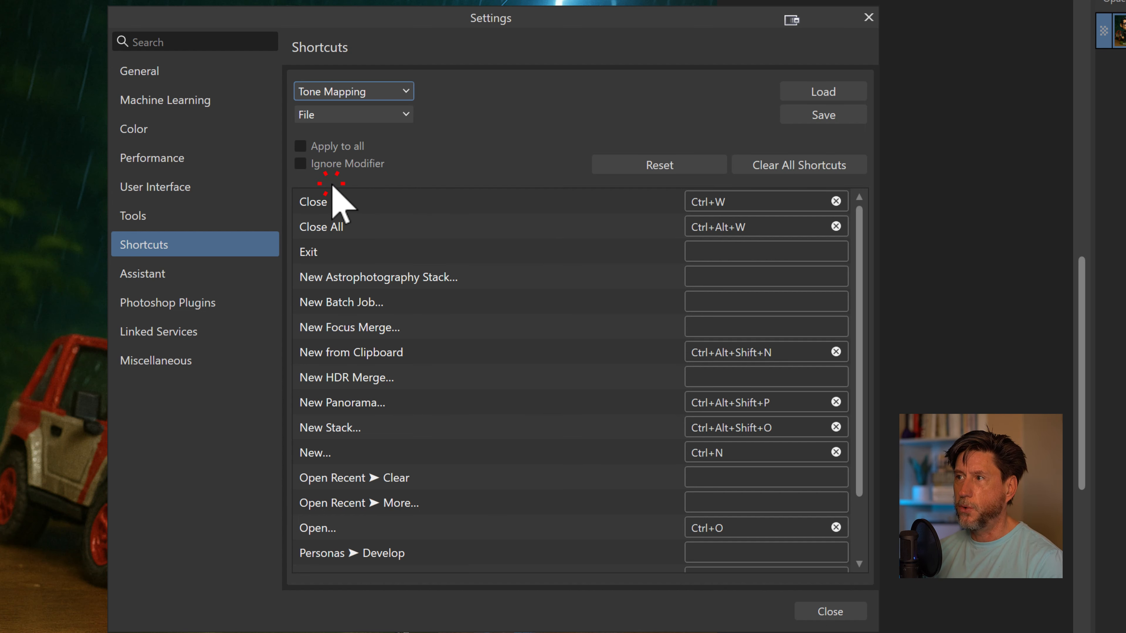
click(350, 94)
click(315, 202)
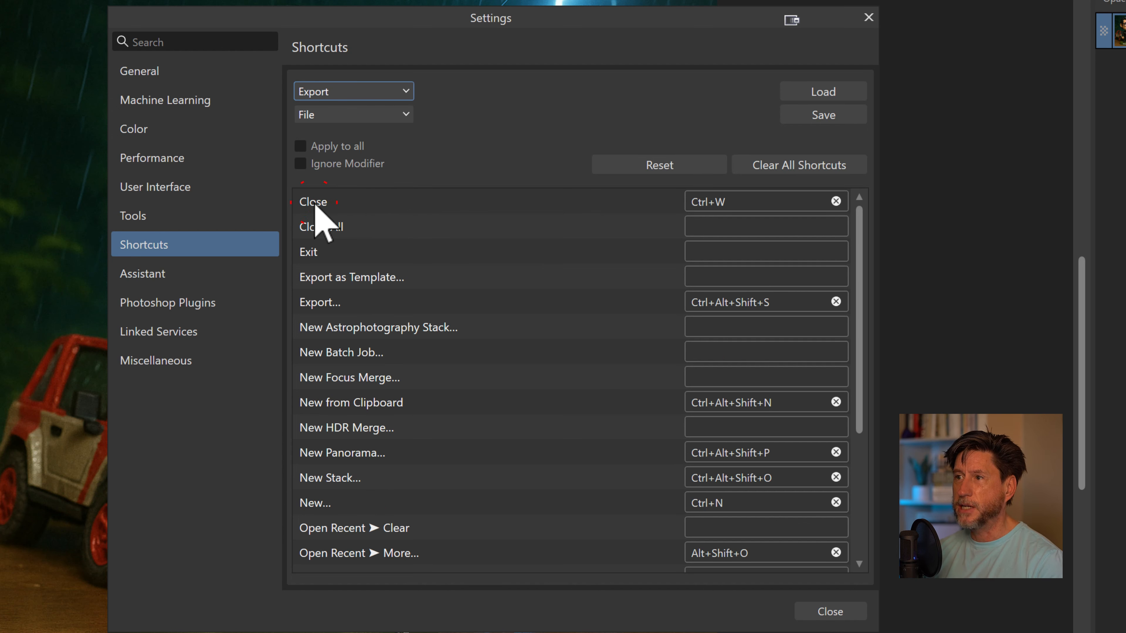
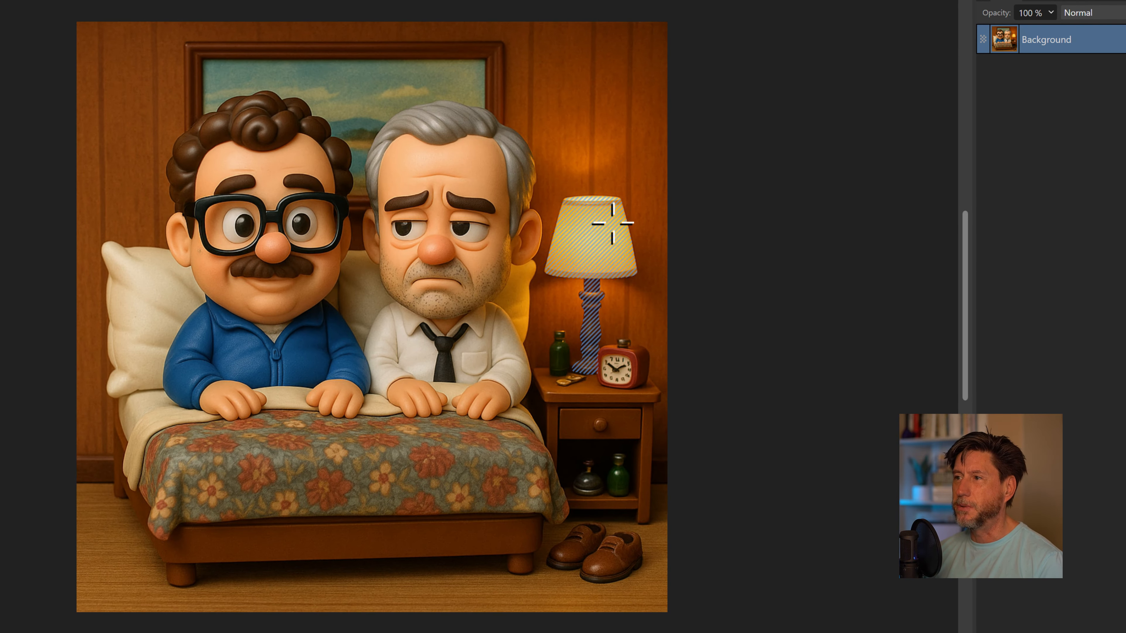
- Select the grey-haired man as an object, clear that selection, and select only his black tie
click(468, 154)
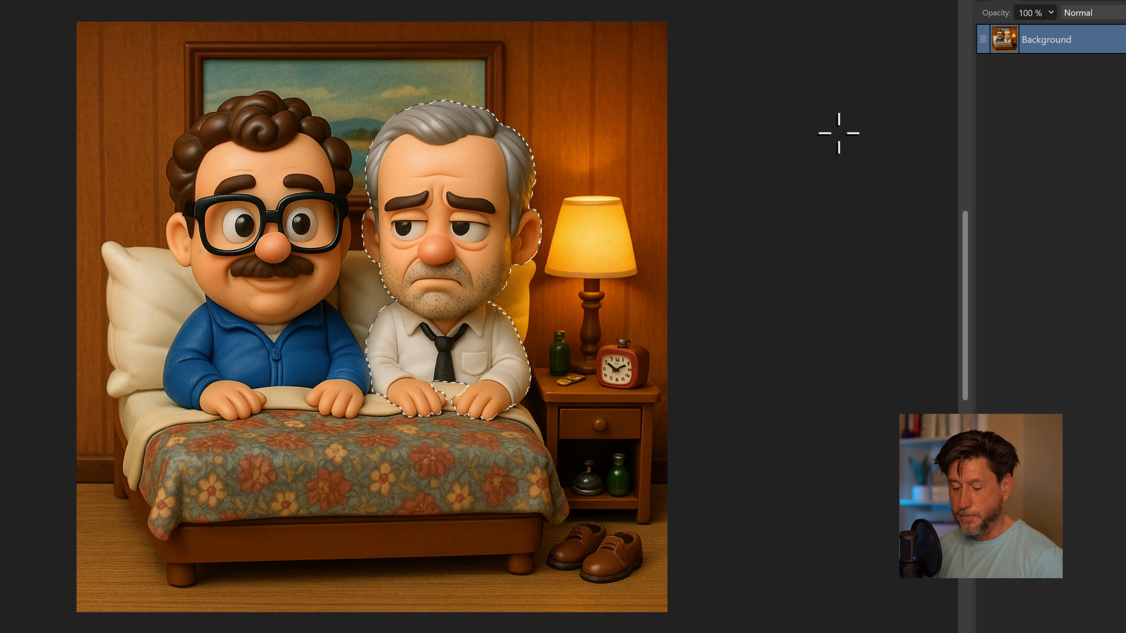
key(ctrl+d)
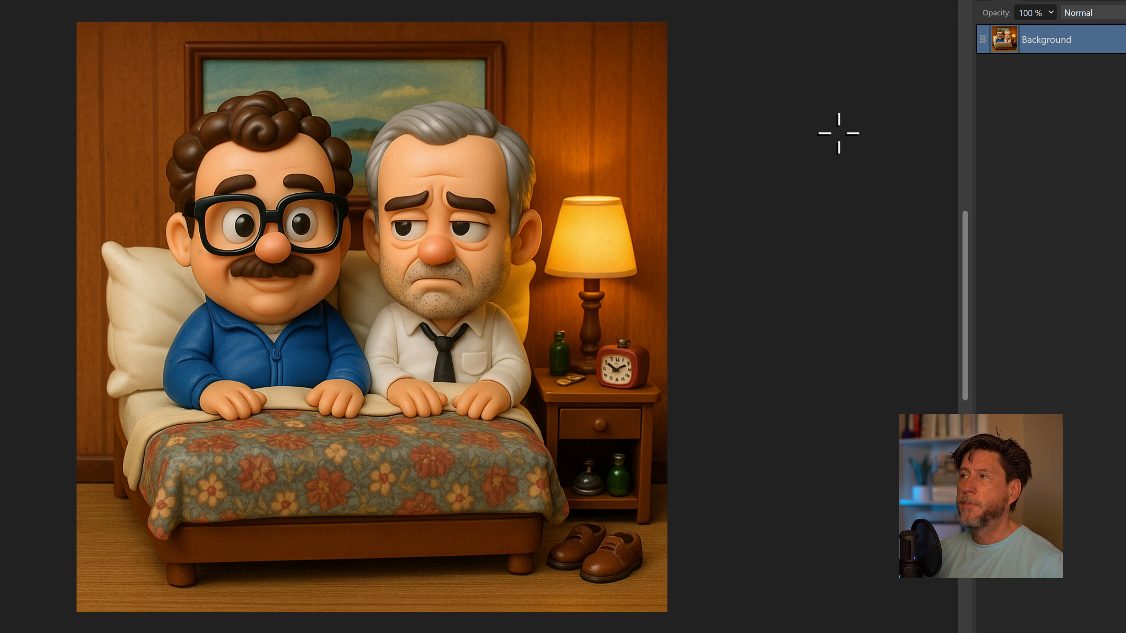
click(441, 364)
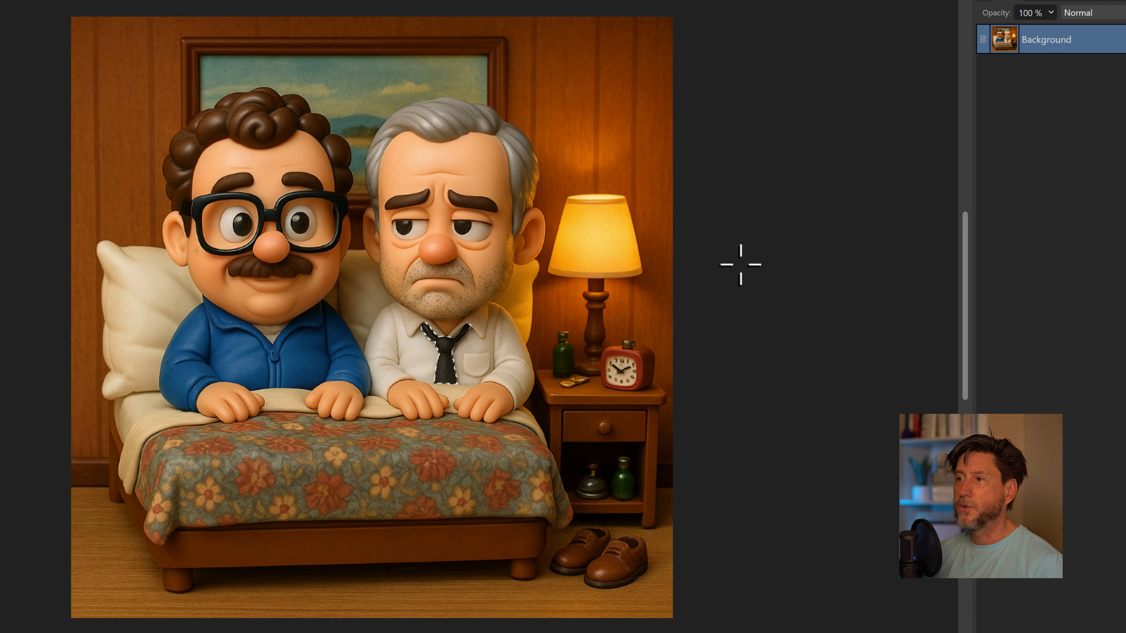
key(ctrl+plus)
key(ctrl+plus)
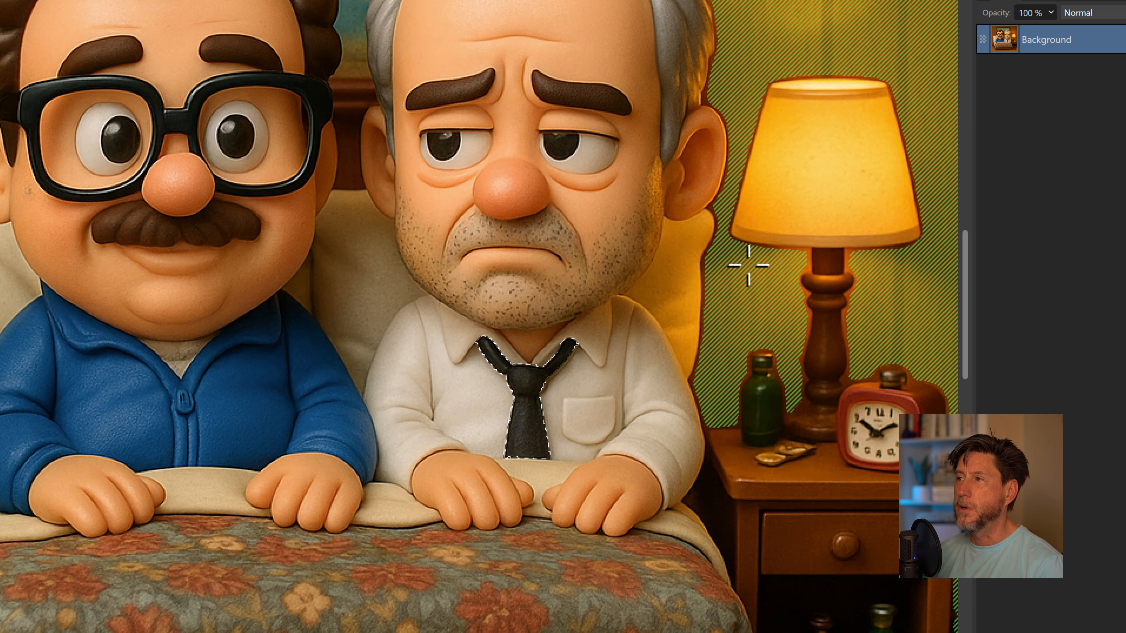
drag(660, 455, 655, 449)
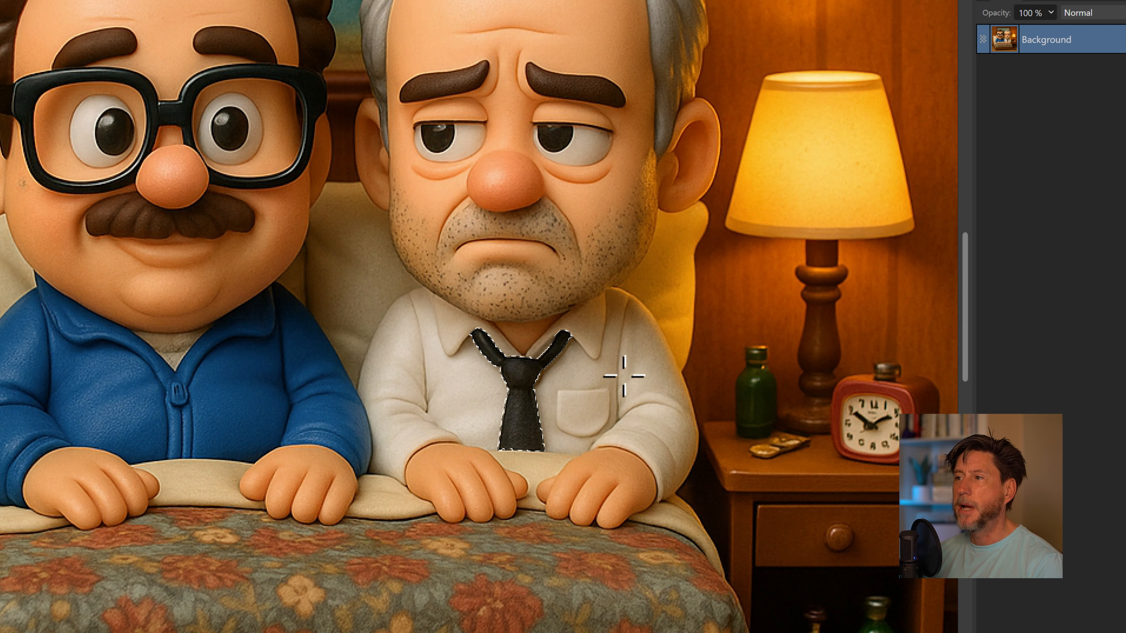
key(space)
drag(699, 478, 557, 319)
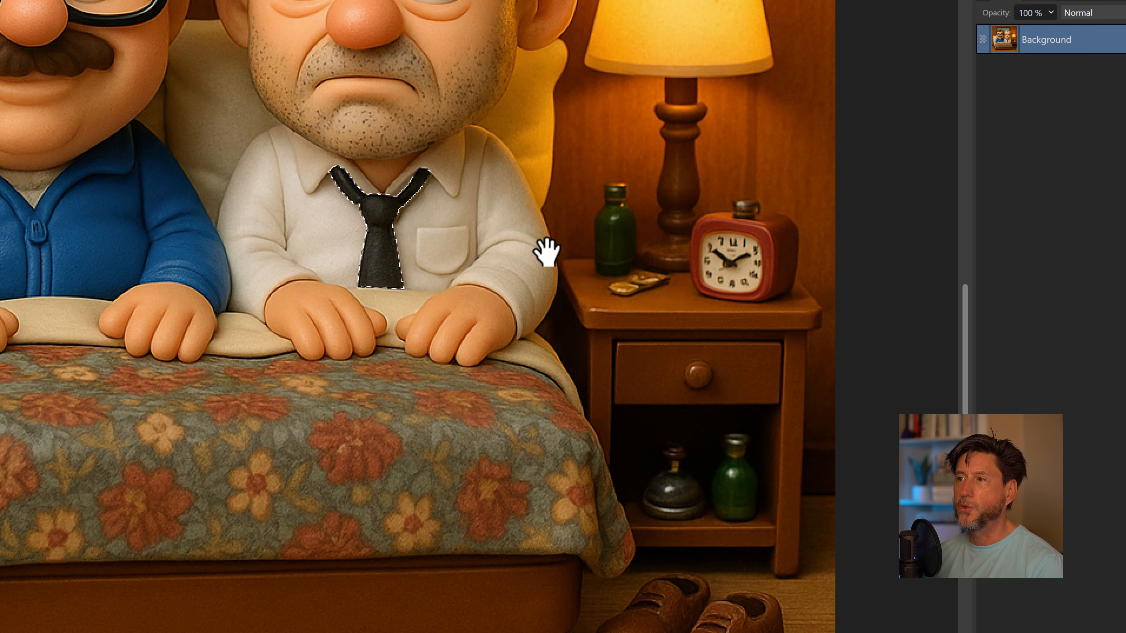
drag(545, 251, 644, 407)
drag(725, 484, 628, 367)
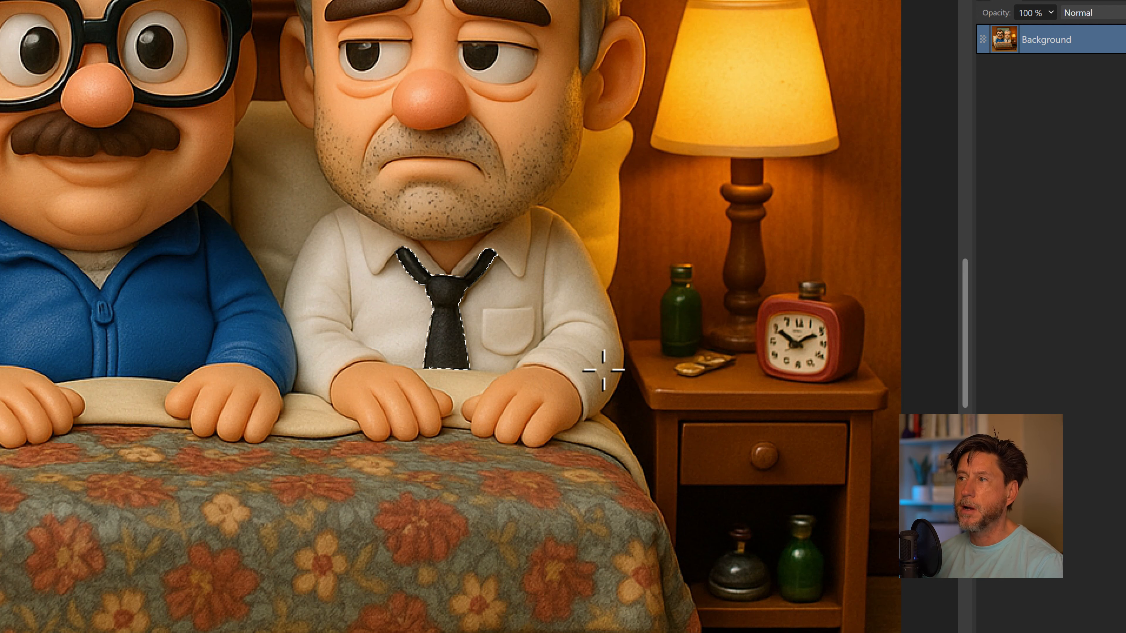
mouse_move(675, 457)
mouse_down()
mouse_move(634, 382)
mouse_move(698, 452)
mouse_move(604, 382)
mouse_move(616, 376)
mouse_up()
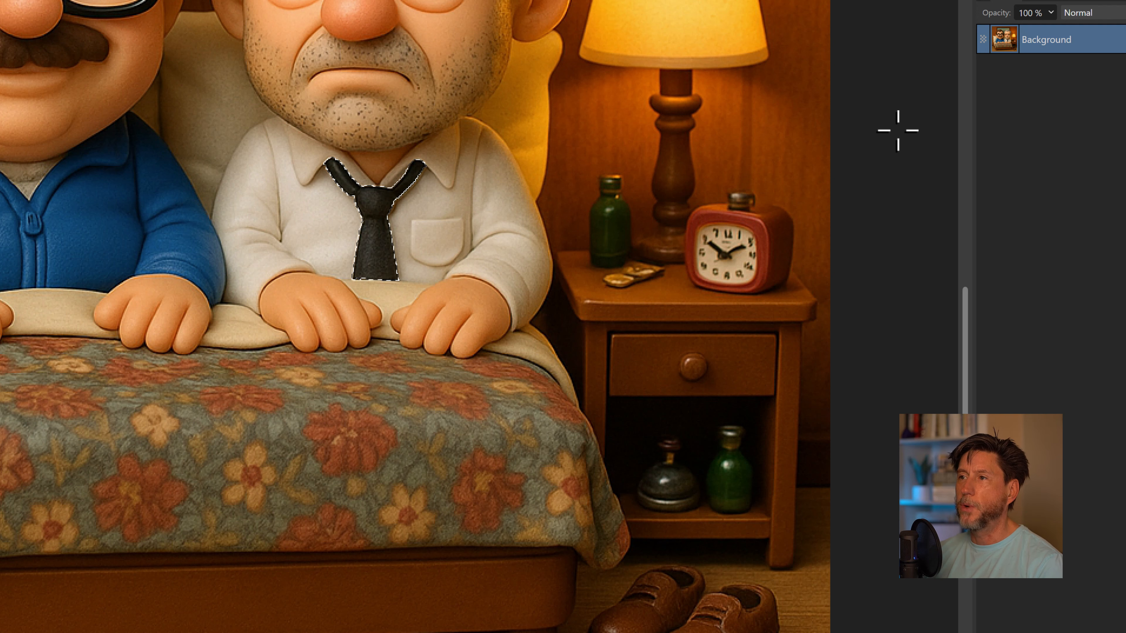
- Try an HSL adjustment on the tie with a hue shift of -8.2° and a saturation shift of 45%
key(ctrl+u)
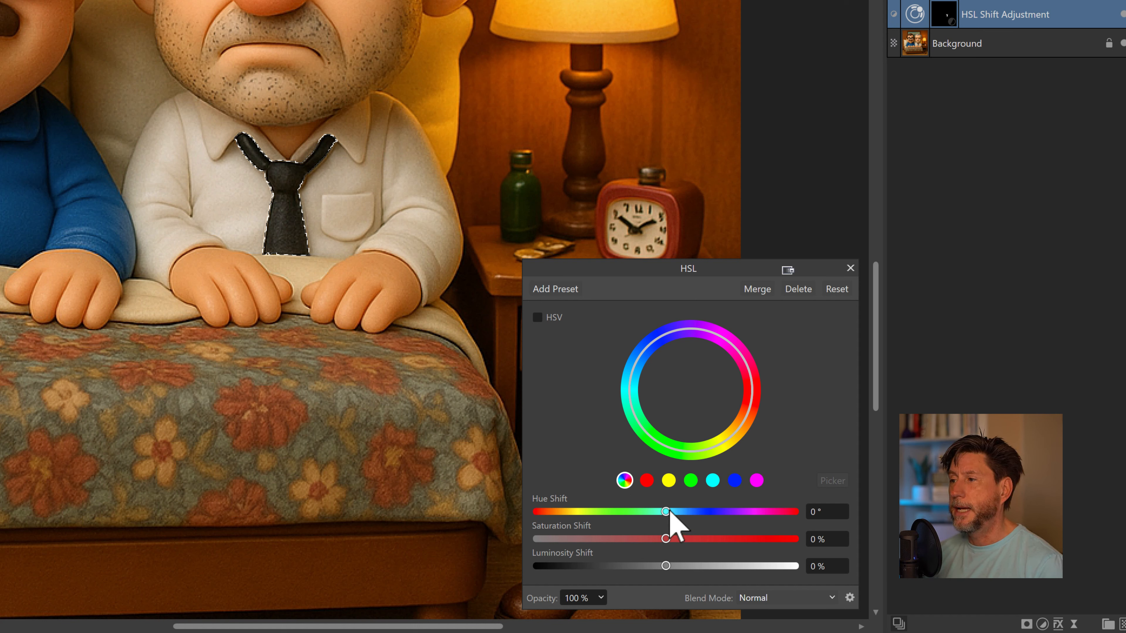
drag(666, 511, 606, 523)
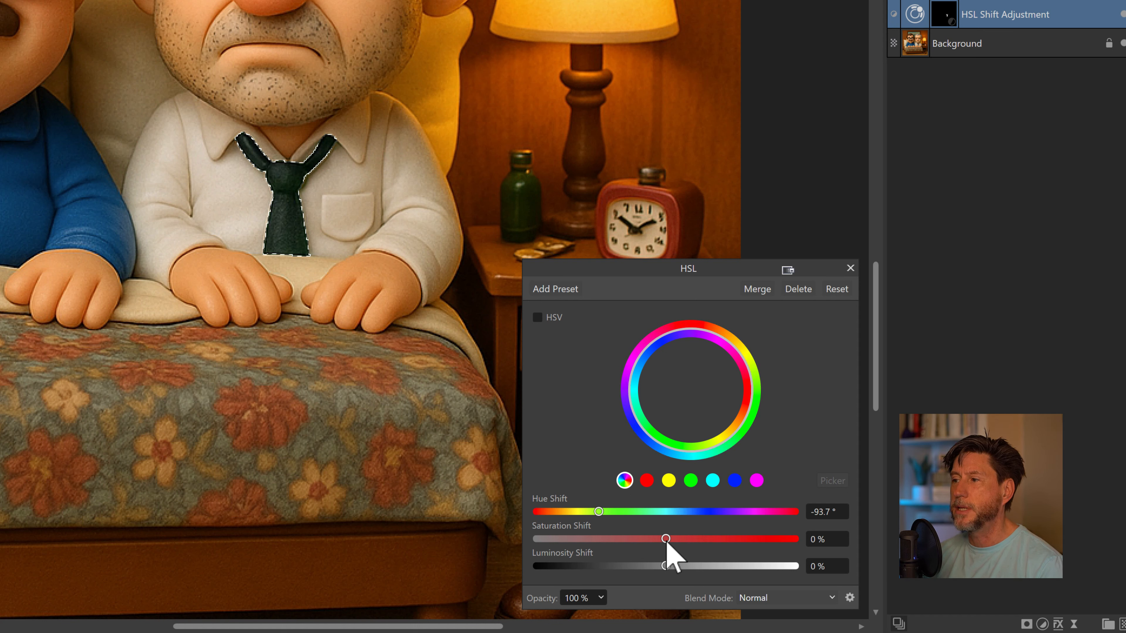
drag(667, 541, 723, 545)
drag(599, 513, 660, 528)
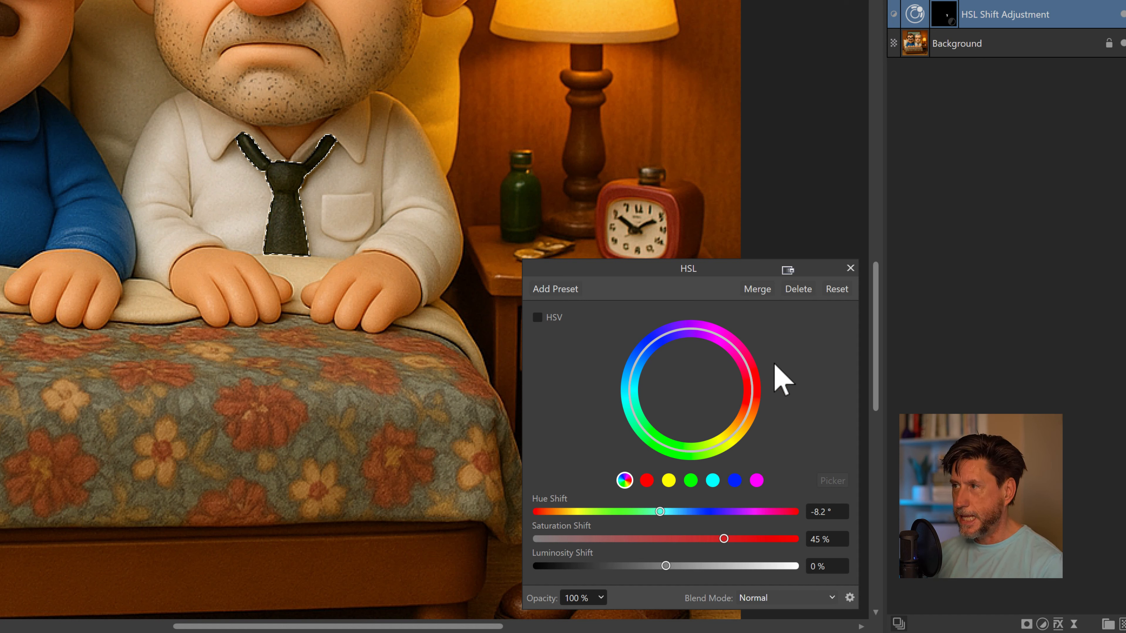
click(849, 268)
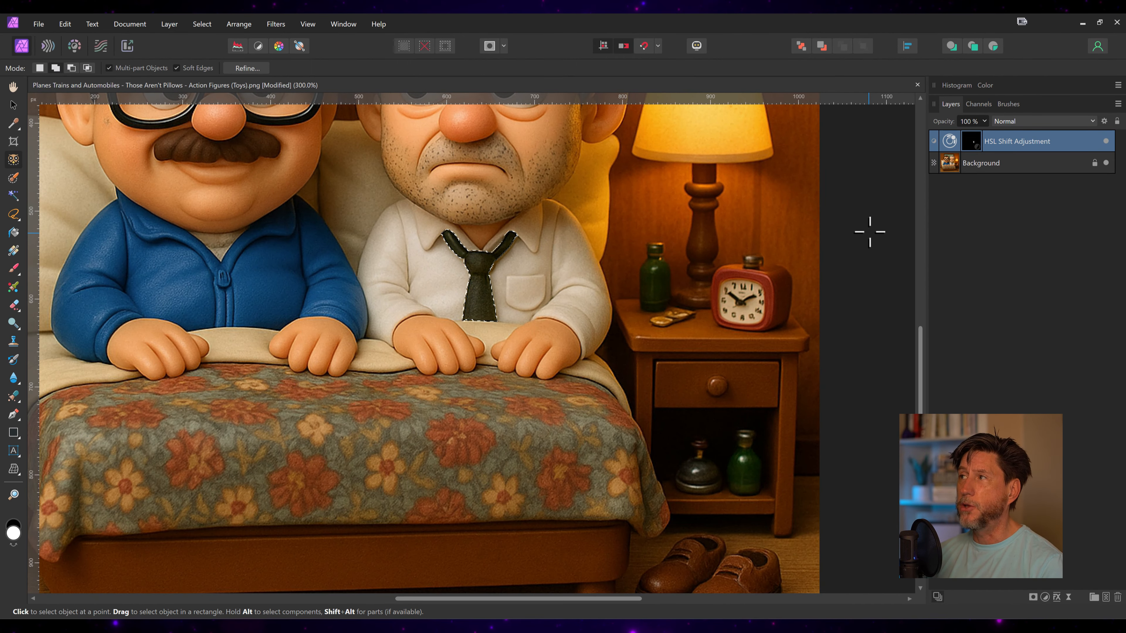
- Undo the HSL adjustment on the tie, keeping the tie selected
click(1028, 250)
key(ctrl+z)
key(ctrl+z)
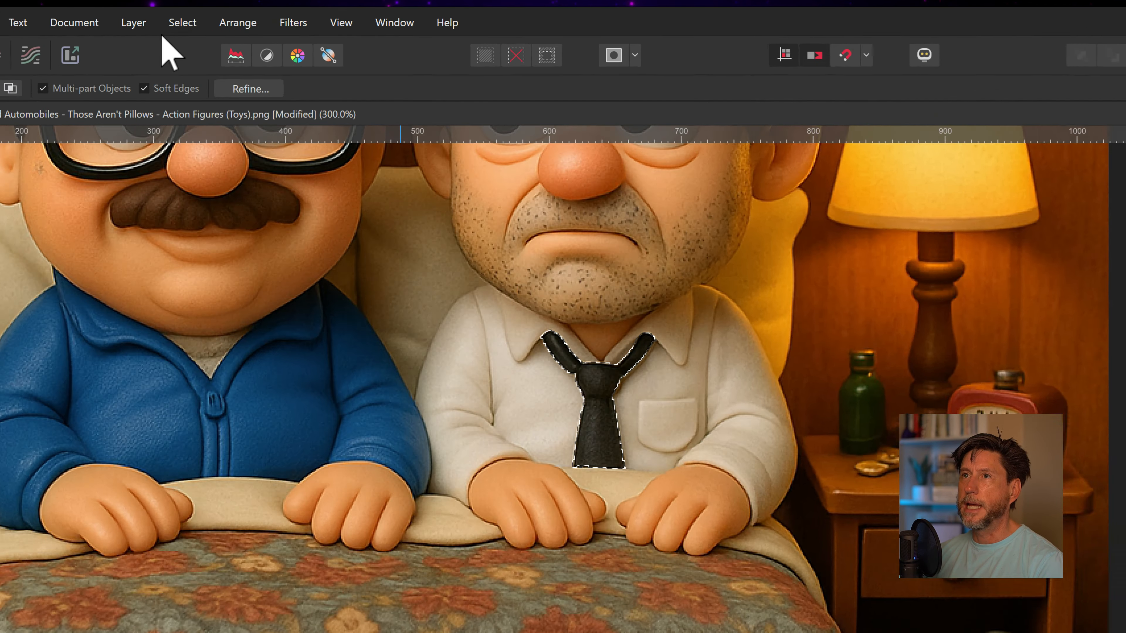
- Add a Recolor adjustment layer to the selected tie with the hue at 113.7°, and clear the selection
click(138, 25)
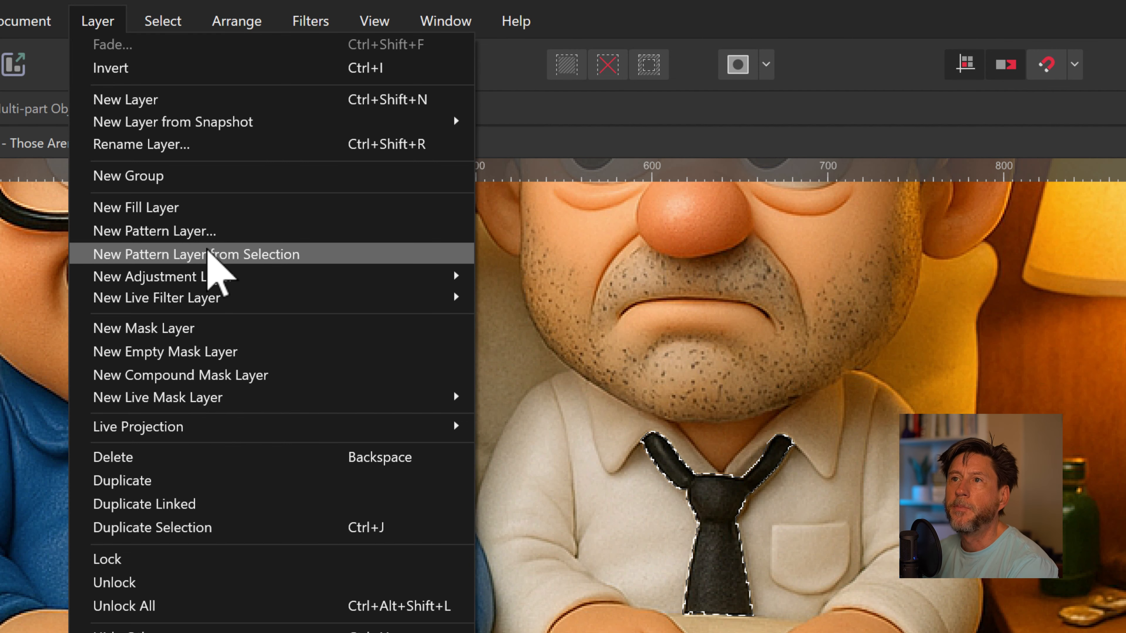
mouse_move(210, 284)
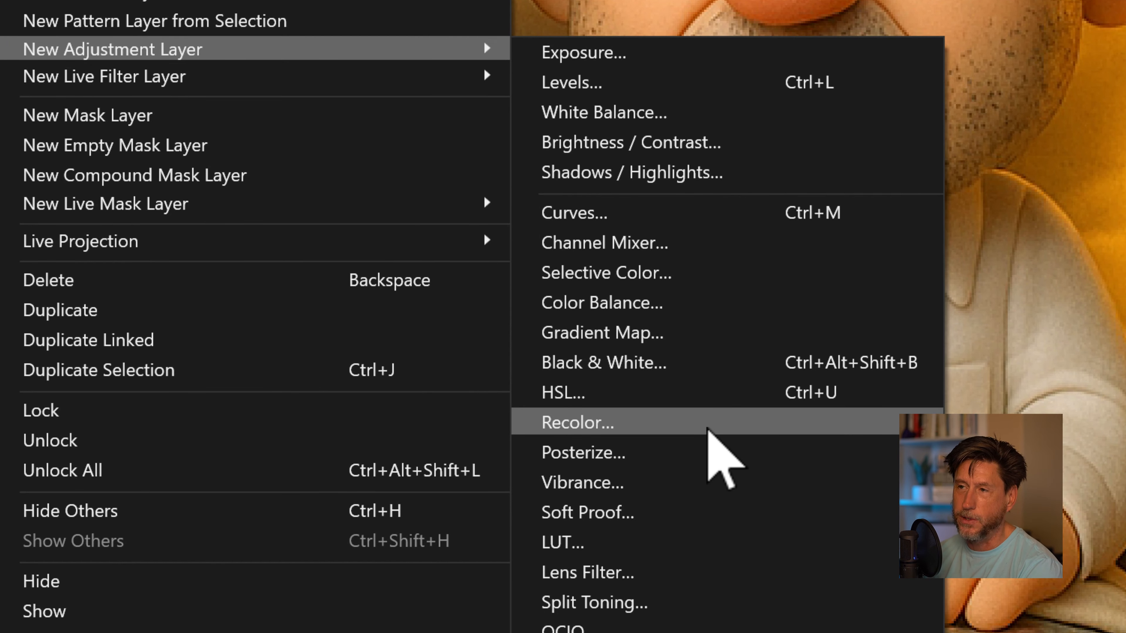
click(705, 427)
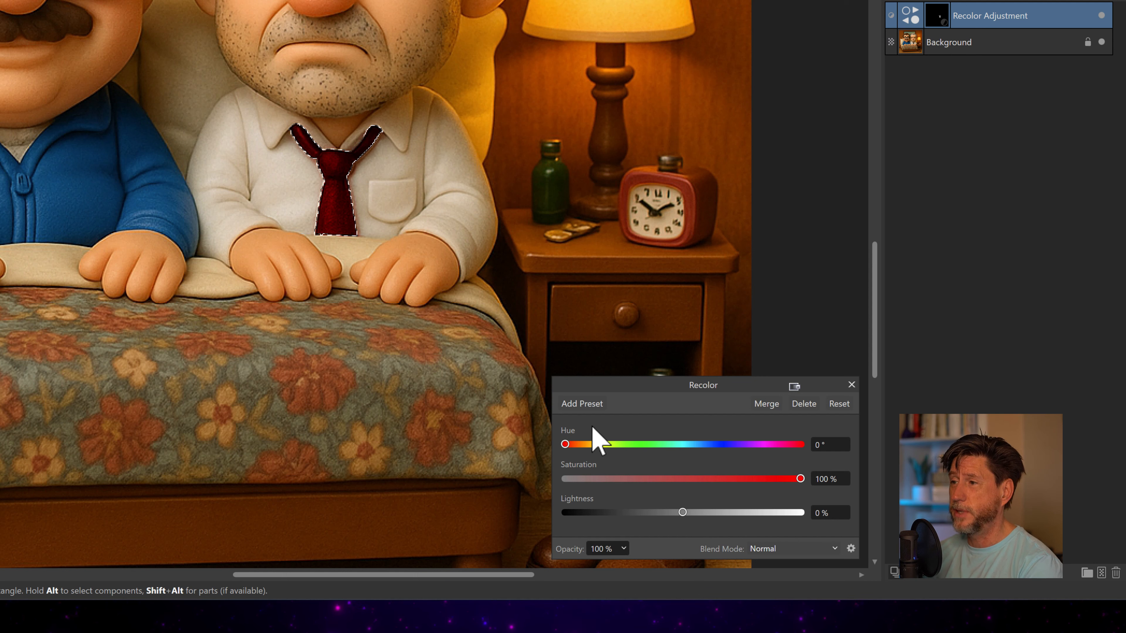
drag(565, 444, 640, 448)
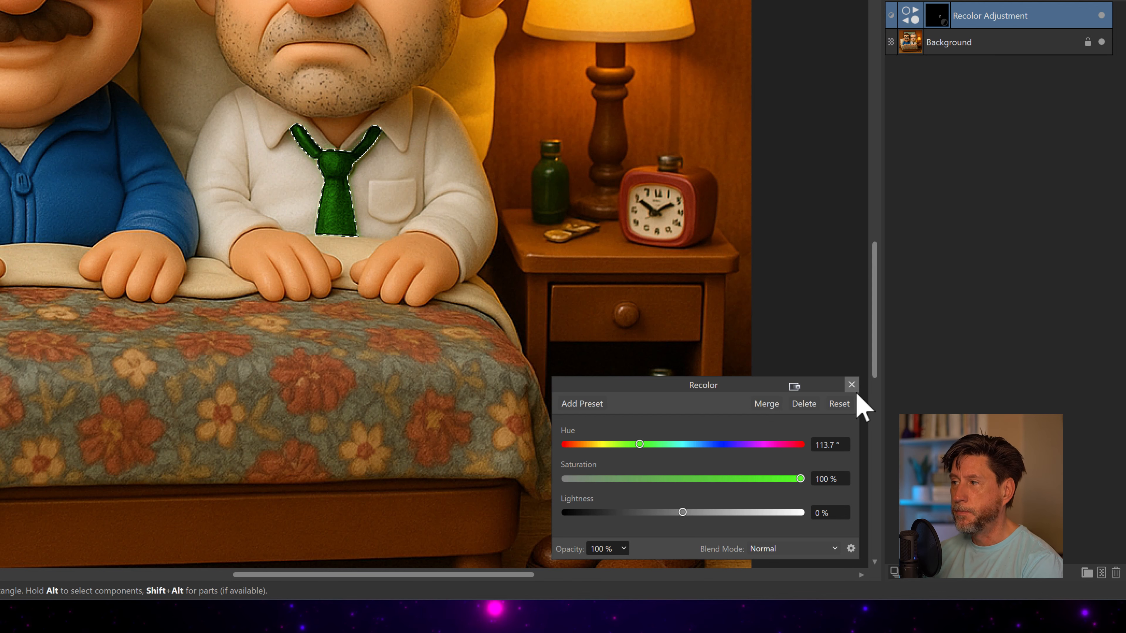
click(851, 384)
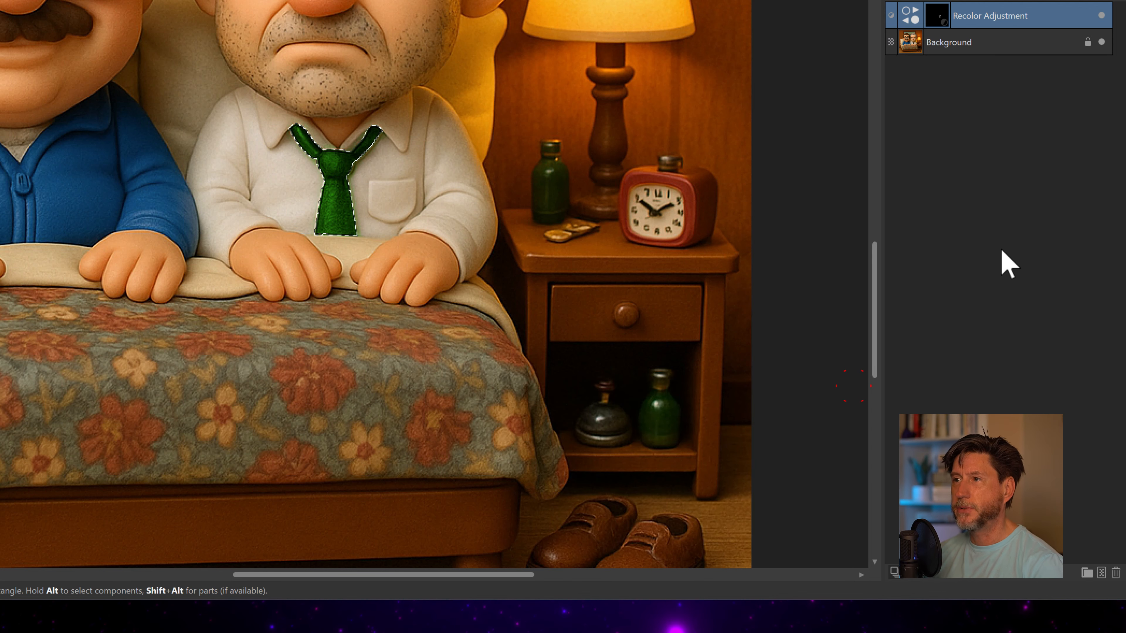
key(ctrl+d)
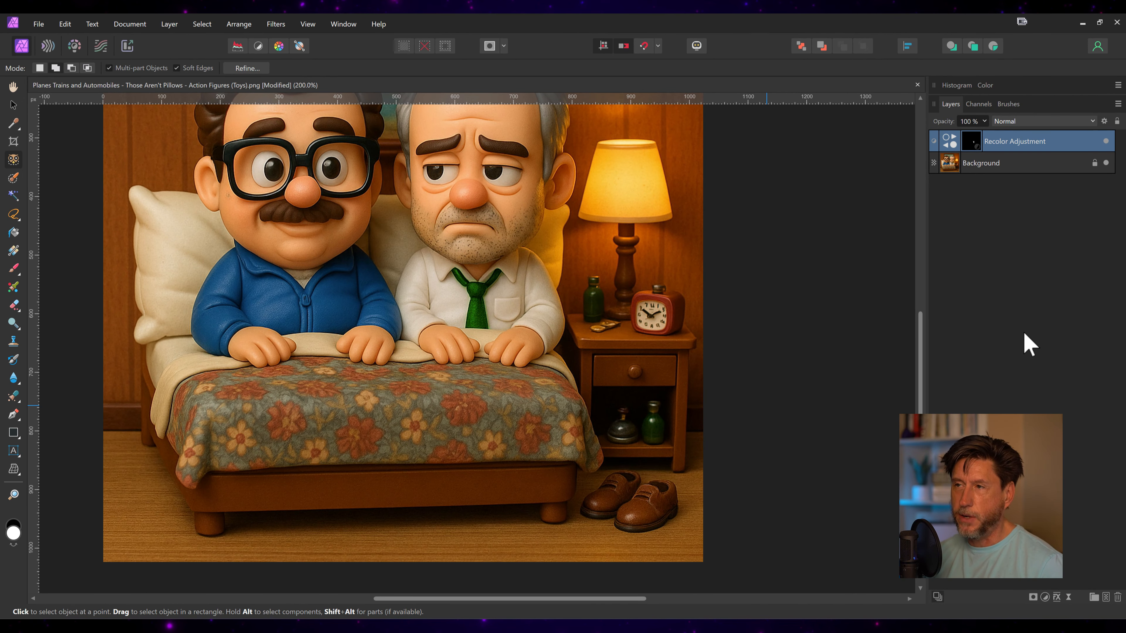
key(ctrl+0)
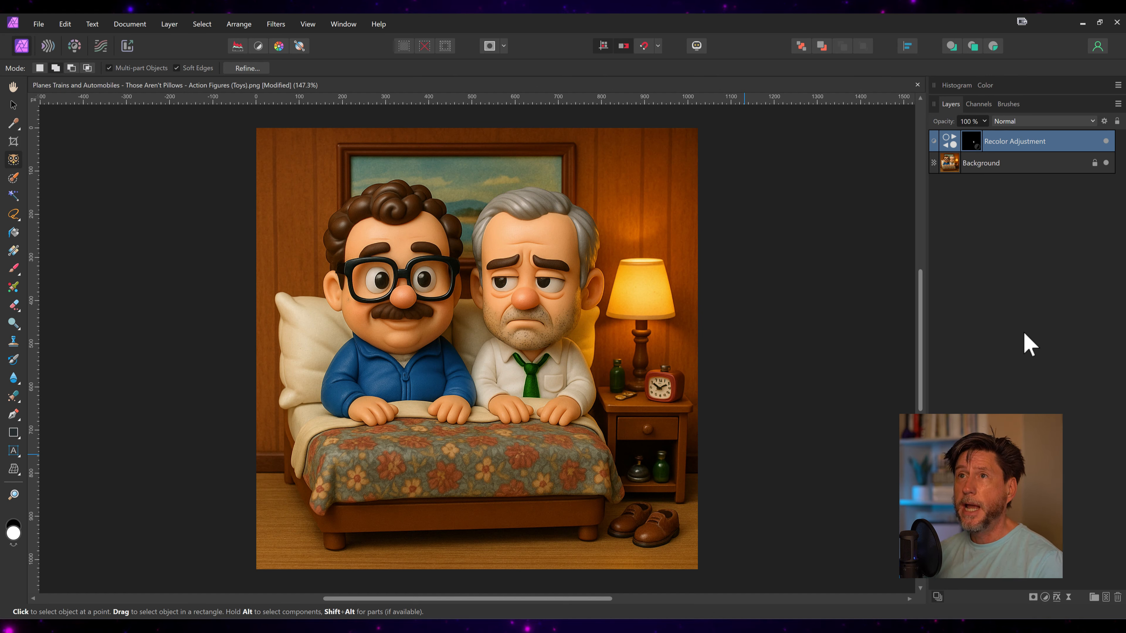
- Assign a keyboard shortcut to the Recolor adjustment layer command among the Photo persona's Layer shortcuts in the settings
click(177, 26)
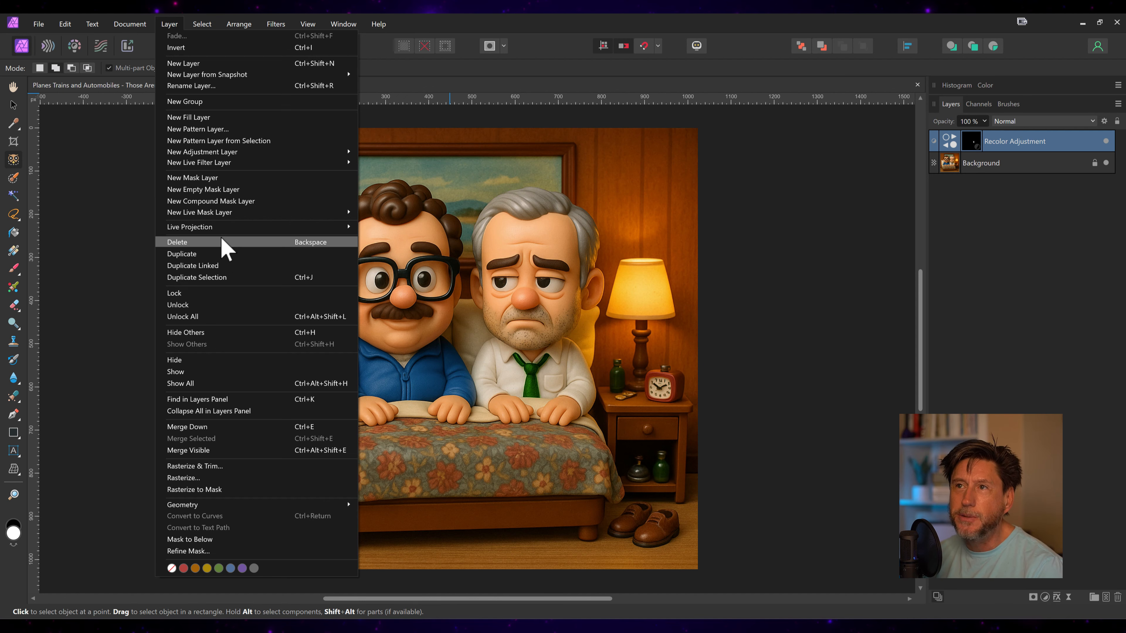
mouse_move(242, 156)
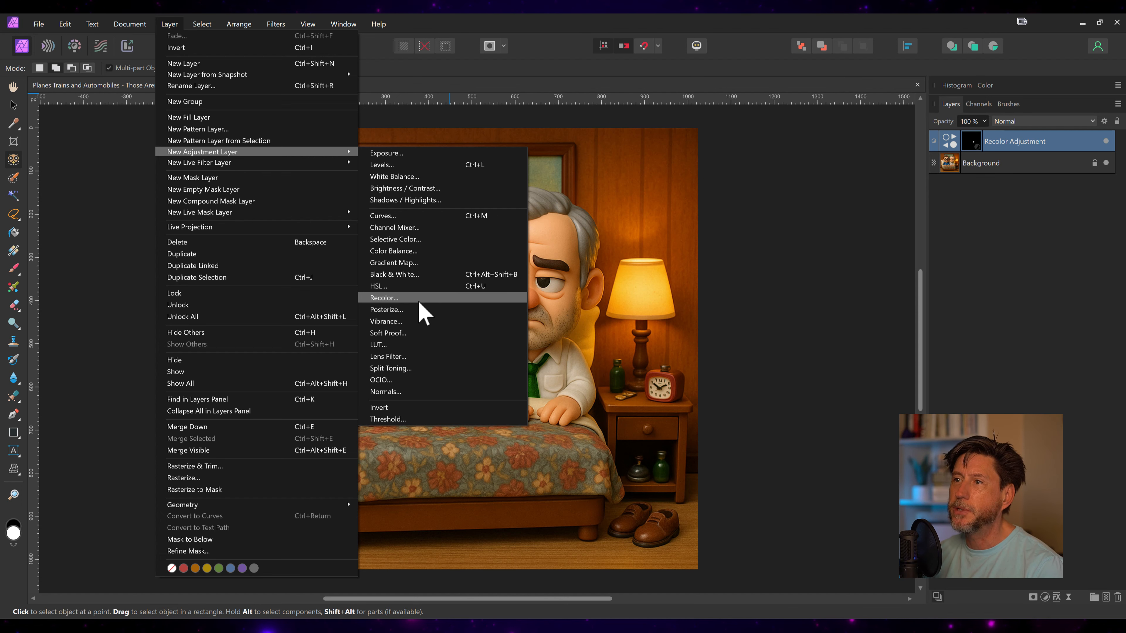
click(99, 181)
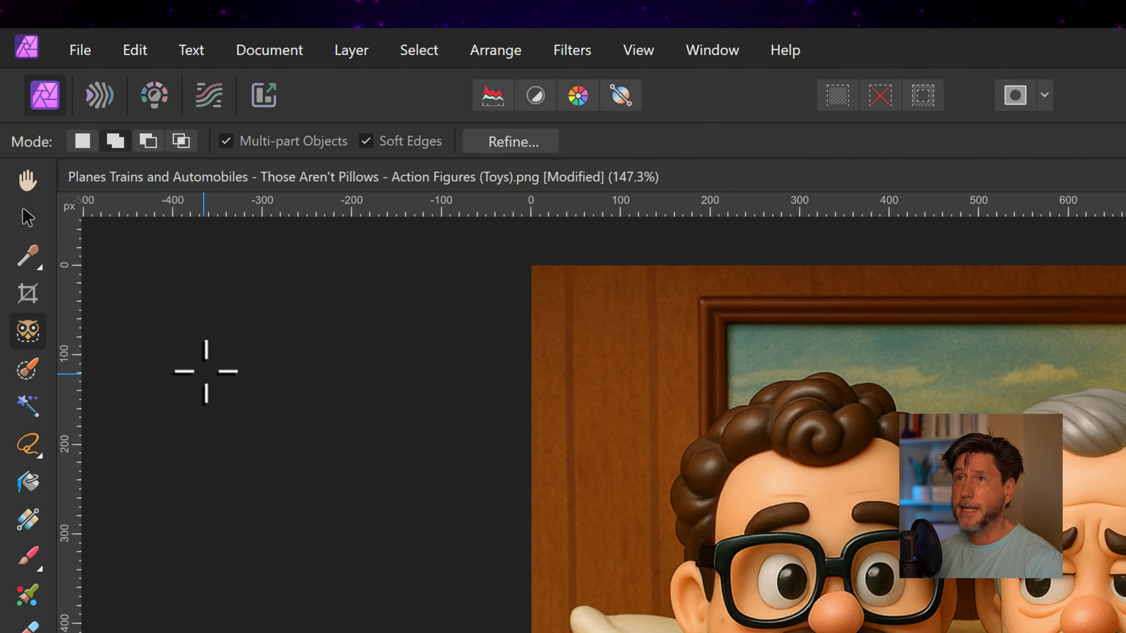
click(133, 47)
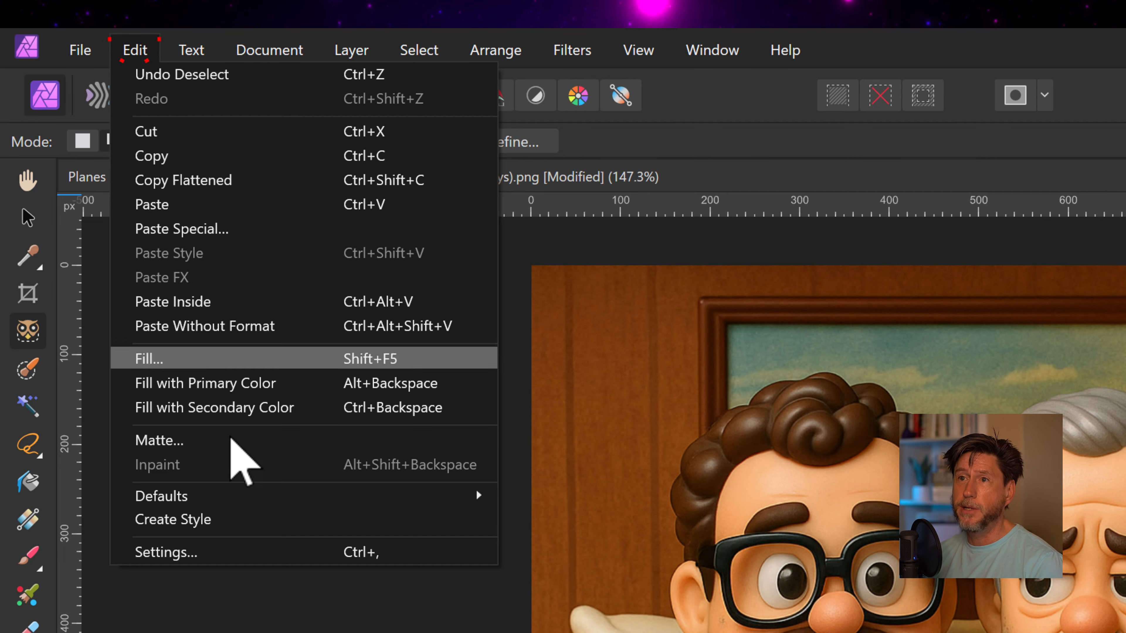
click(212, 550)
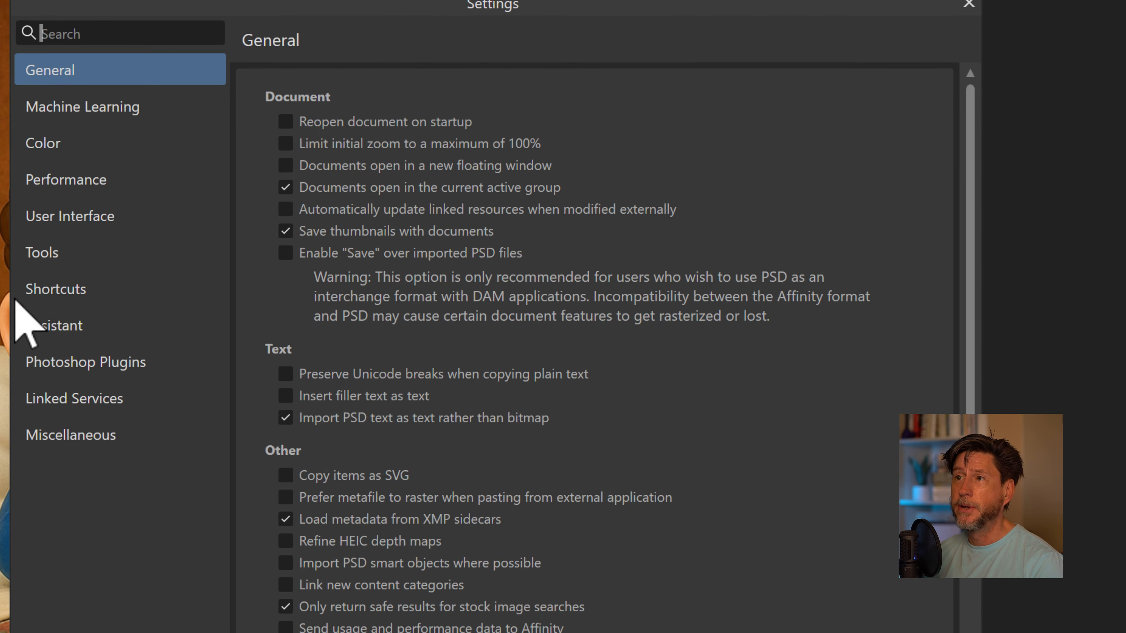
click(66, 289)
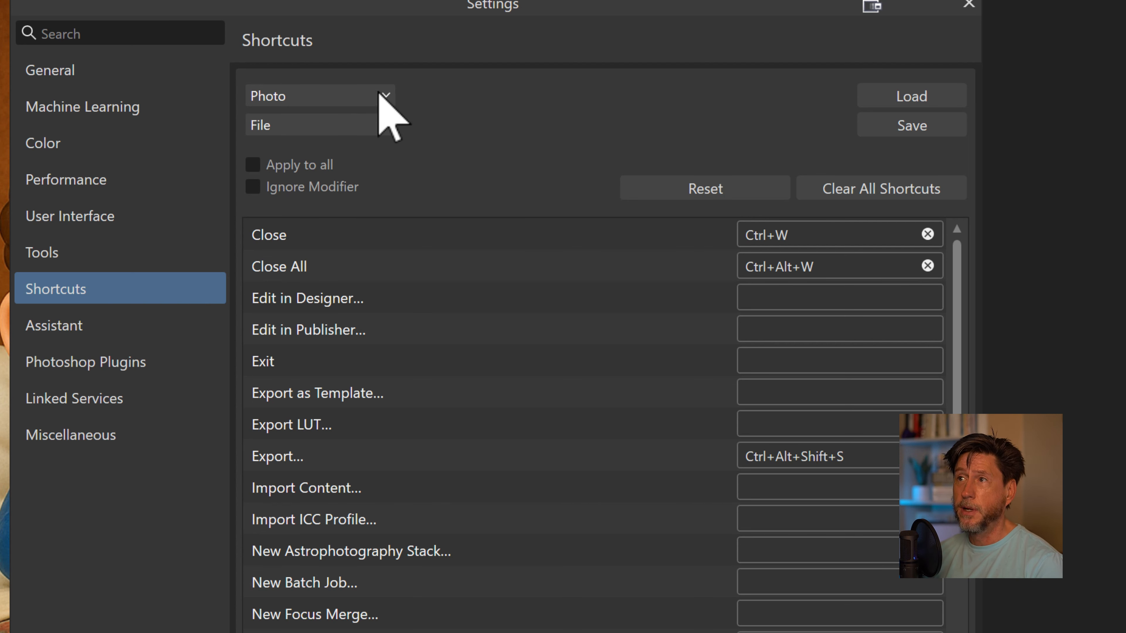
click(384, 123)
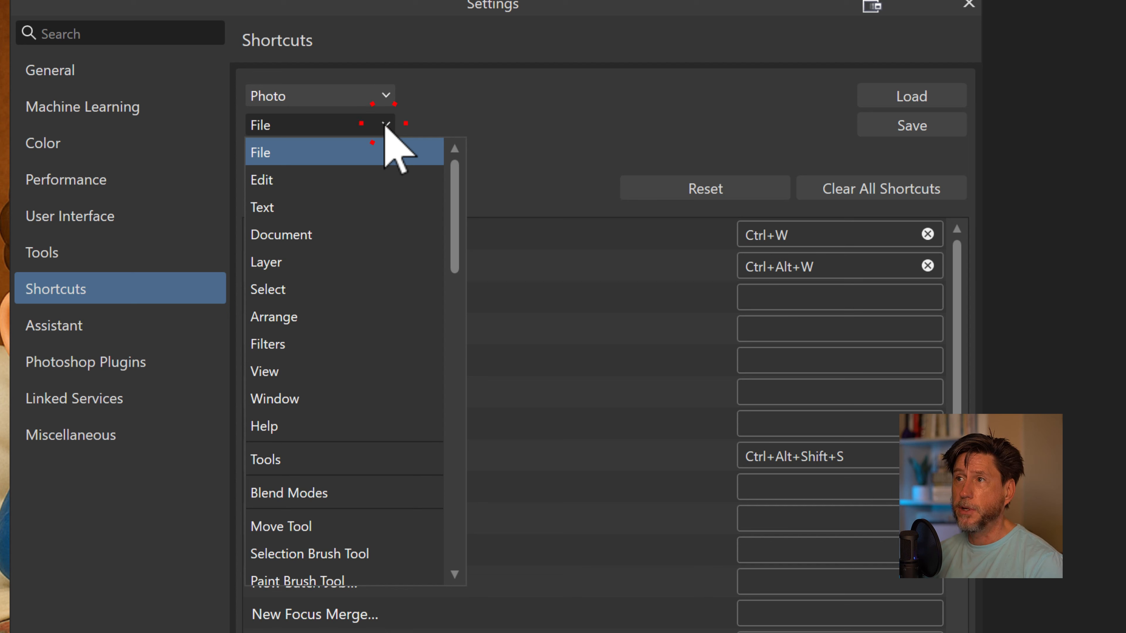
click(259, 266)
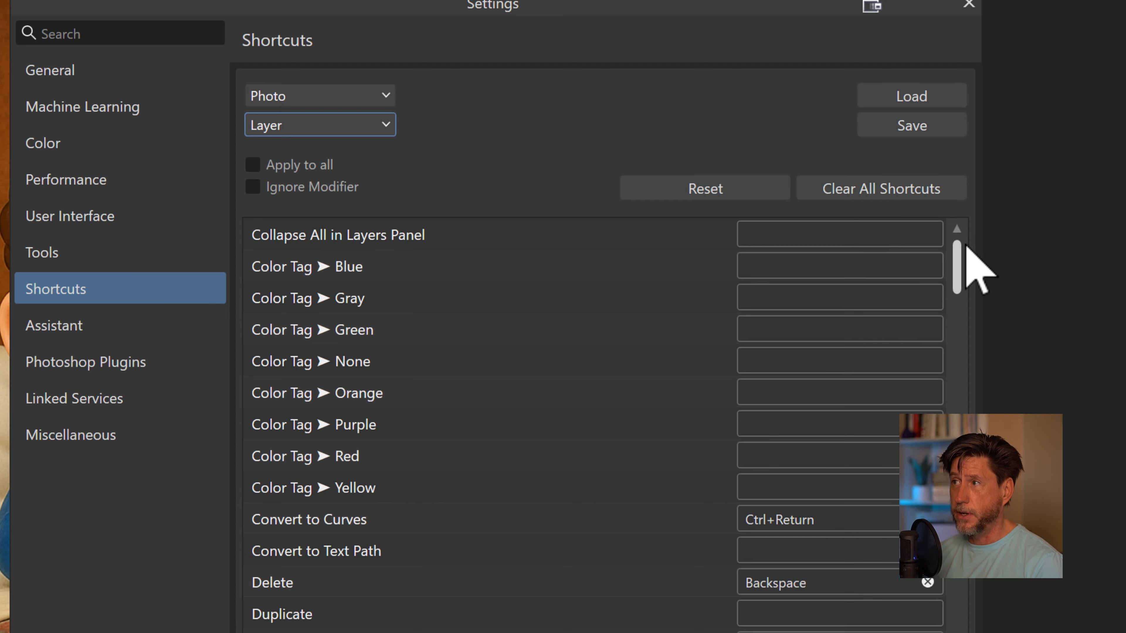
drag(957, 252, 958, 428)
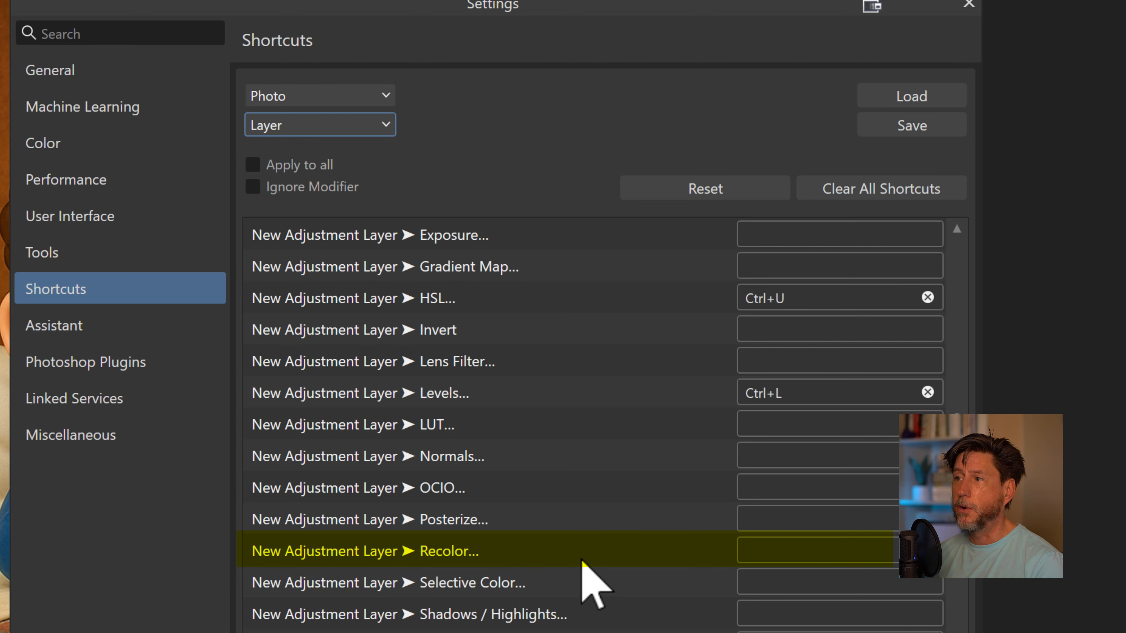
click(790, 555)
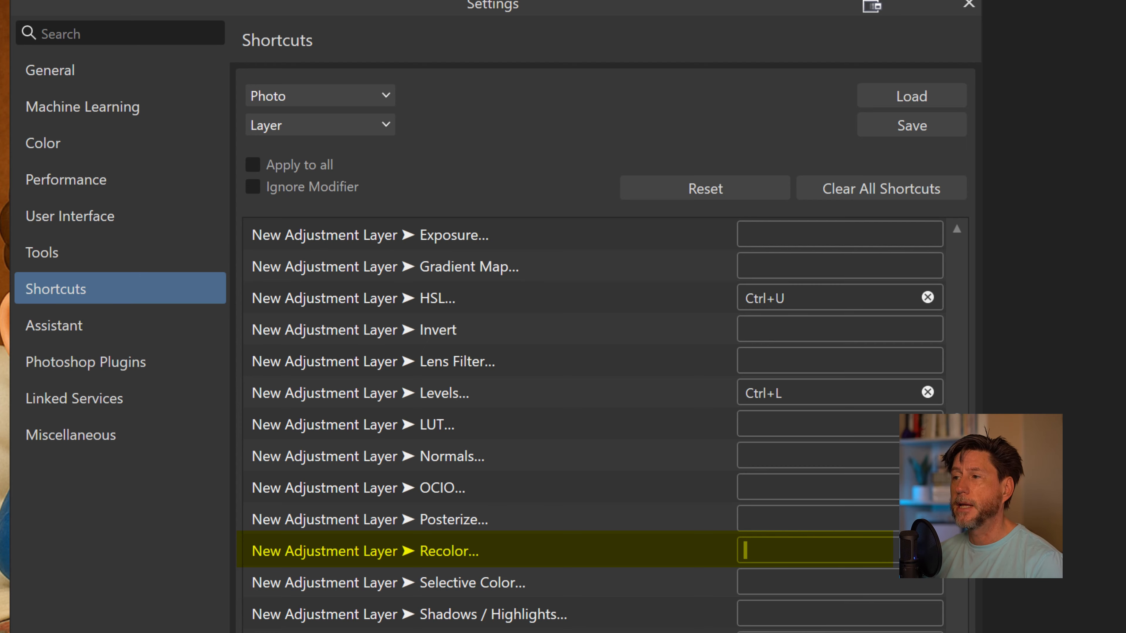
key(alt+r)
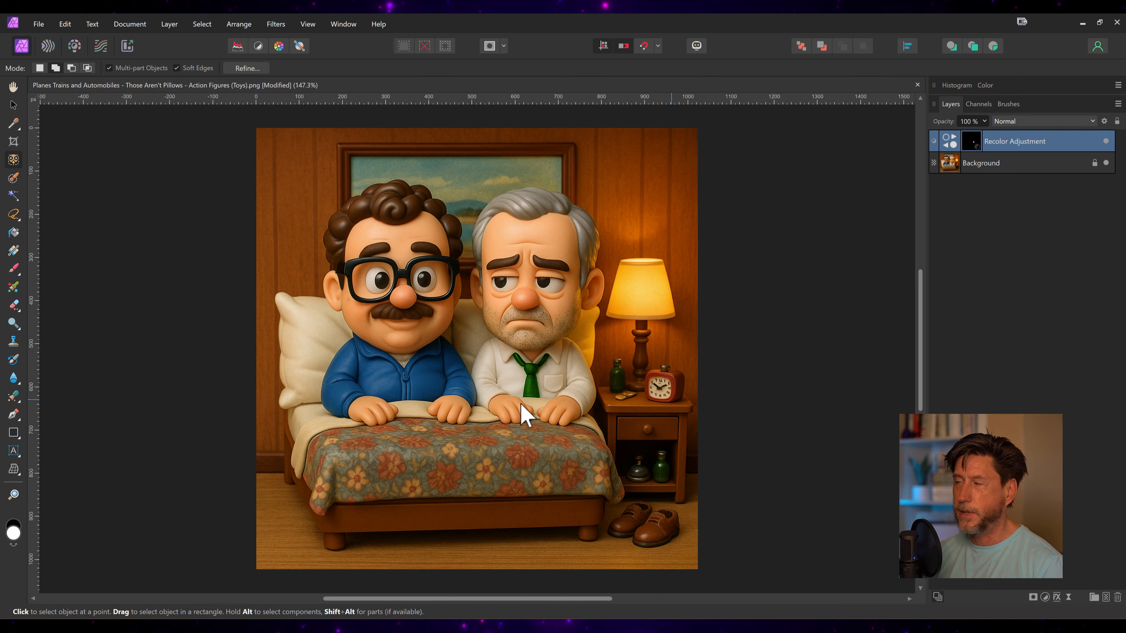
- Select the pair of brown shoes beside the bed on the Background layer with the Object Selection tool
click(948, 162)
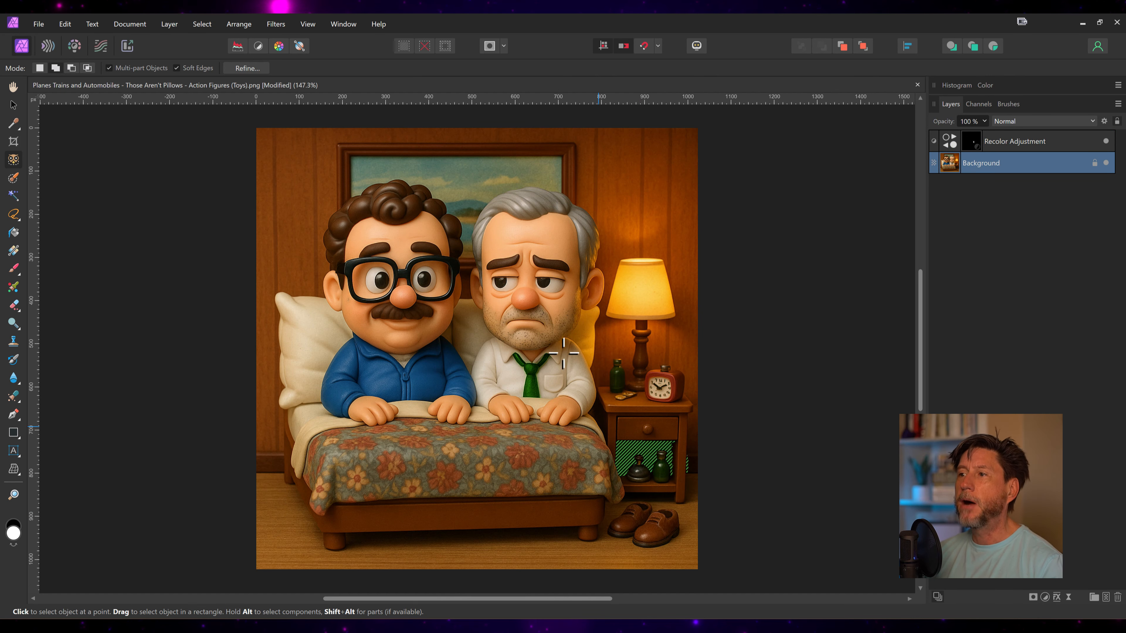
click(650, 533)
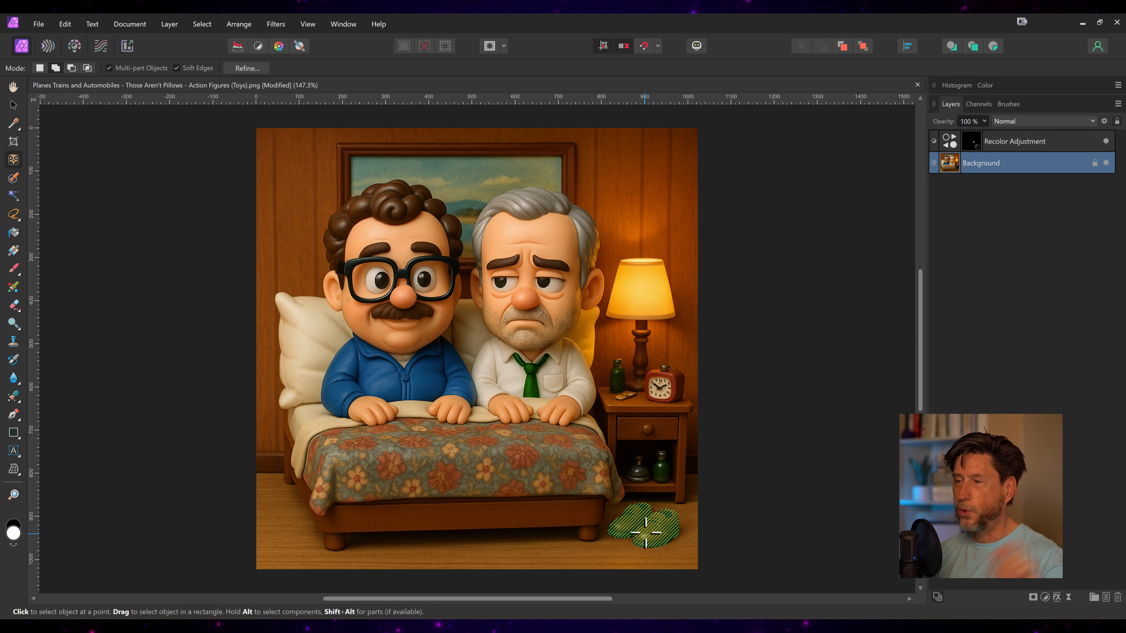
click(646, 533)
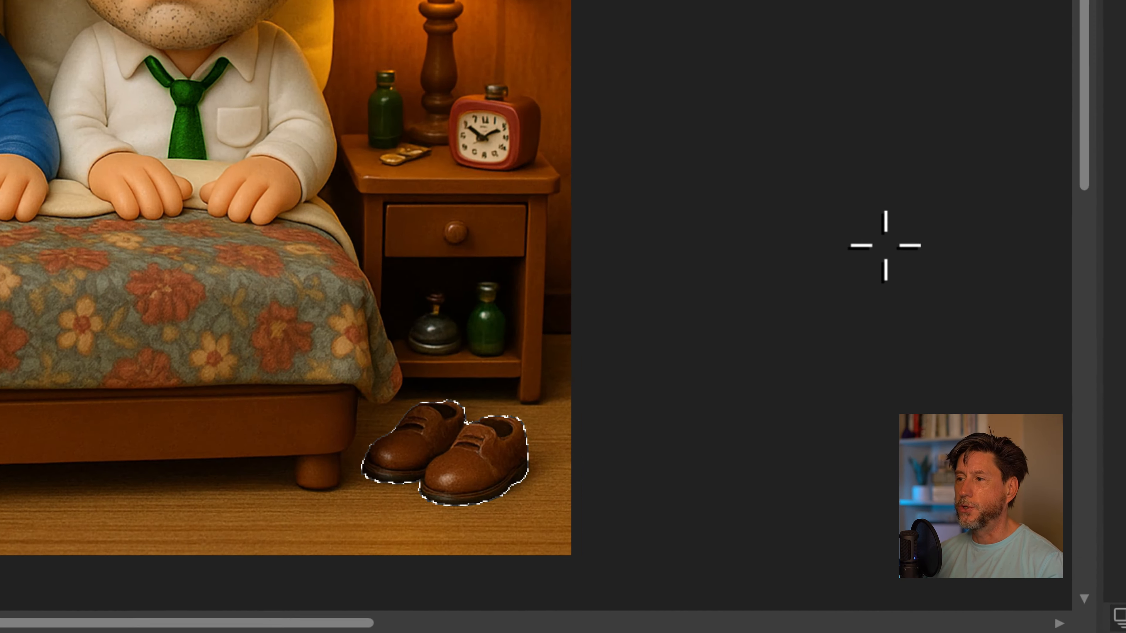
- Add a Recolor adjustment layer to the selected shoes with the hue at 87.9° and saturation at 64%, and clear the selection
key(ctrl+r)
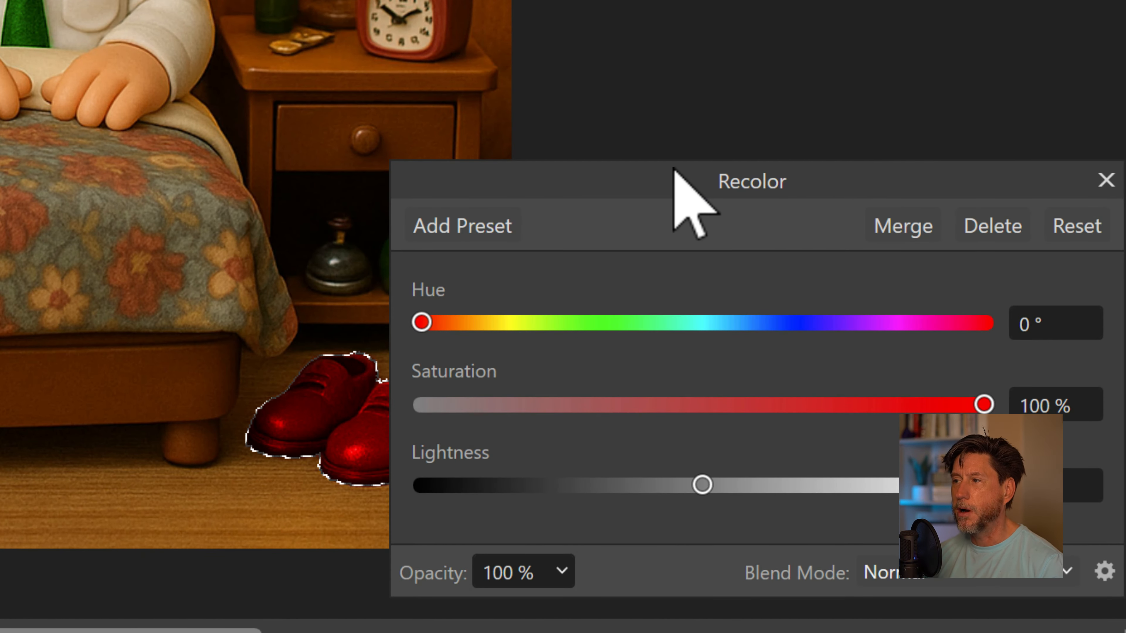
drag(673, 174, 590, 0)
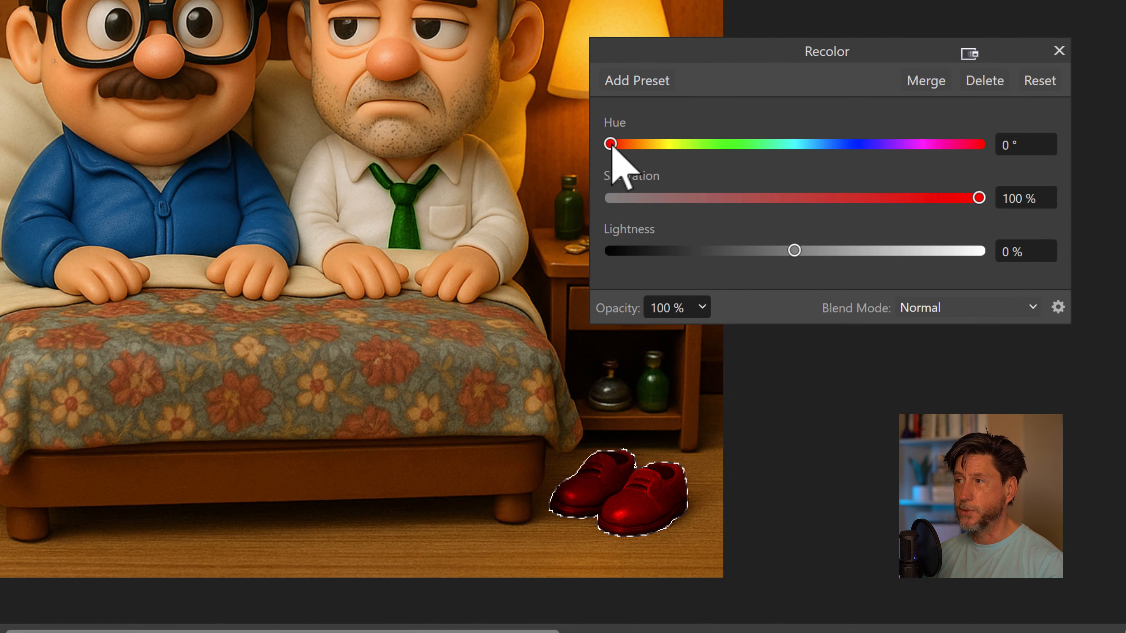
drag(335, 0, 764, 0)
mouse_move(887, 163)
mouse_down()
mouse_move(970, 176)
mouse_move(939, 172)
mouse_move(927, 153)
mouse_move(952, 147)
mouse_up()
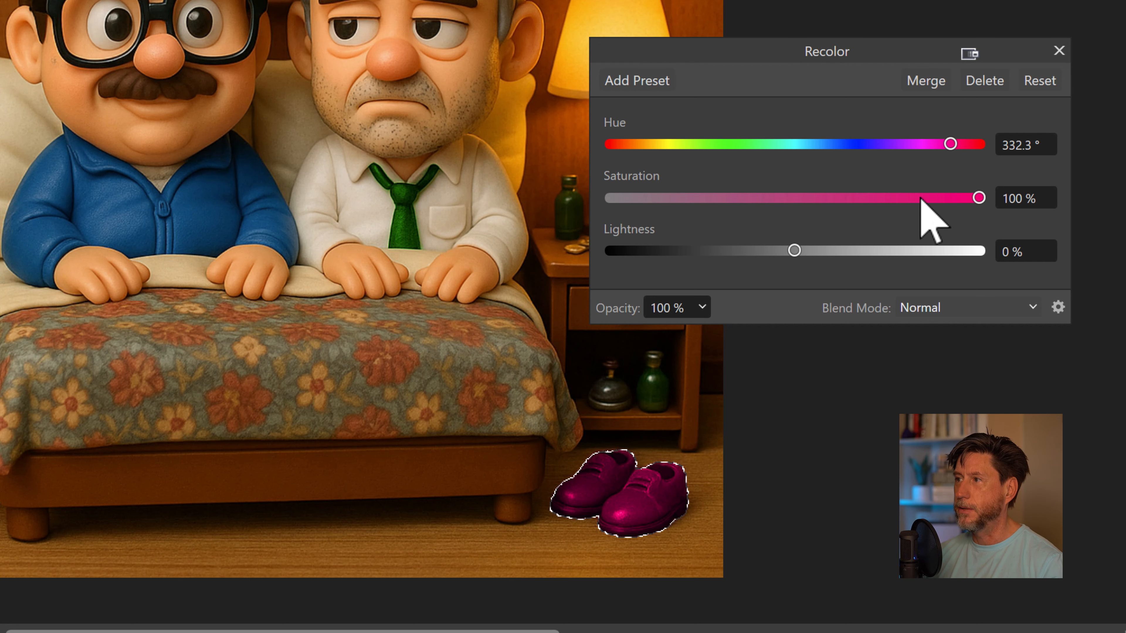
click(971, 199)
drag(971, 200, 845, 212)
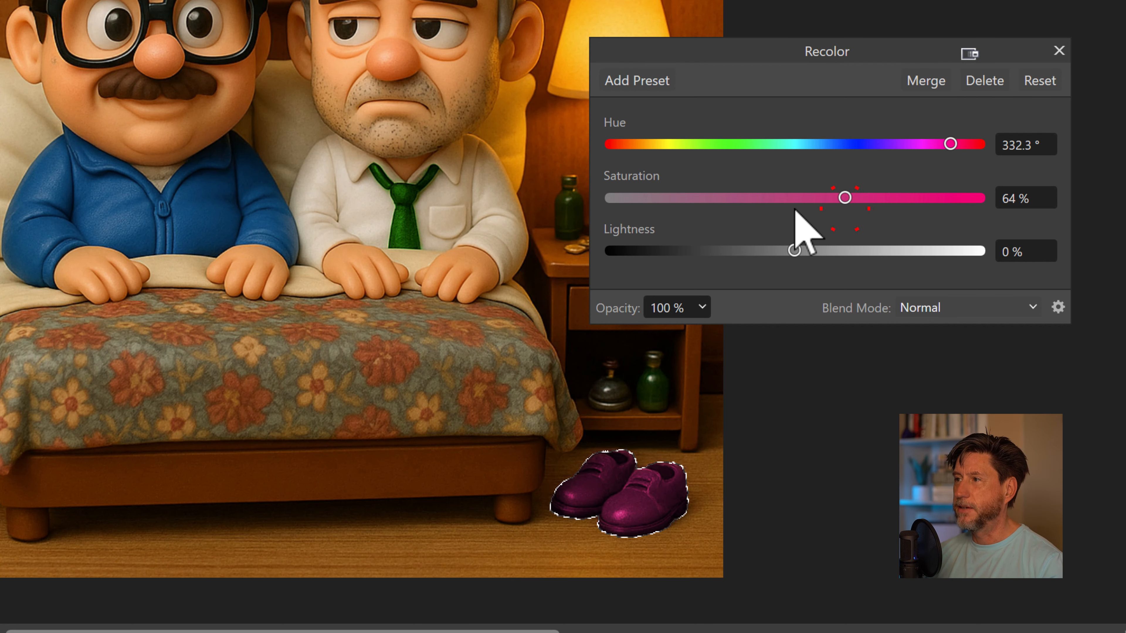
drag(950, 144, 701, 145)
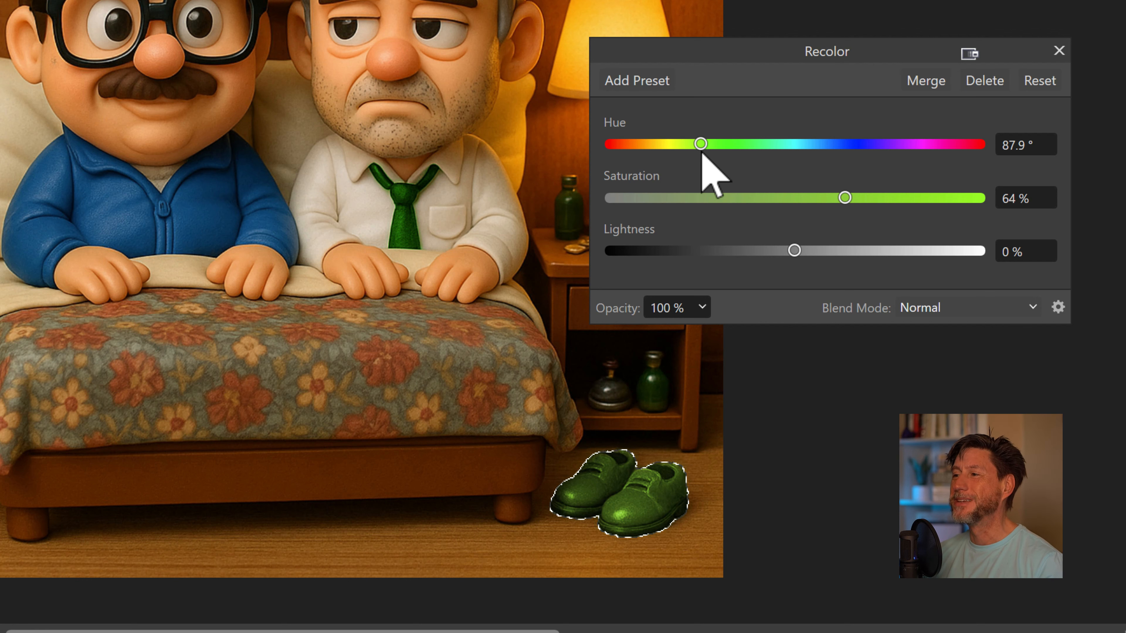
click(1059, 50)
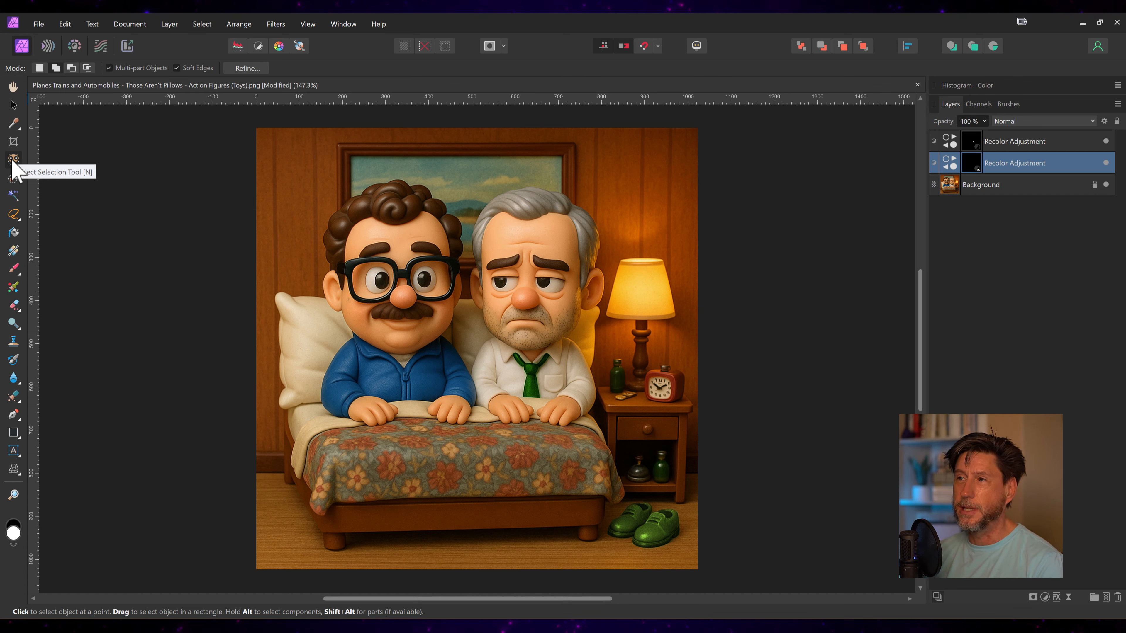
- Select the whole figure with glasses and blue jacket on the Background layer
click(951, 186)
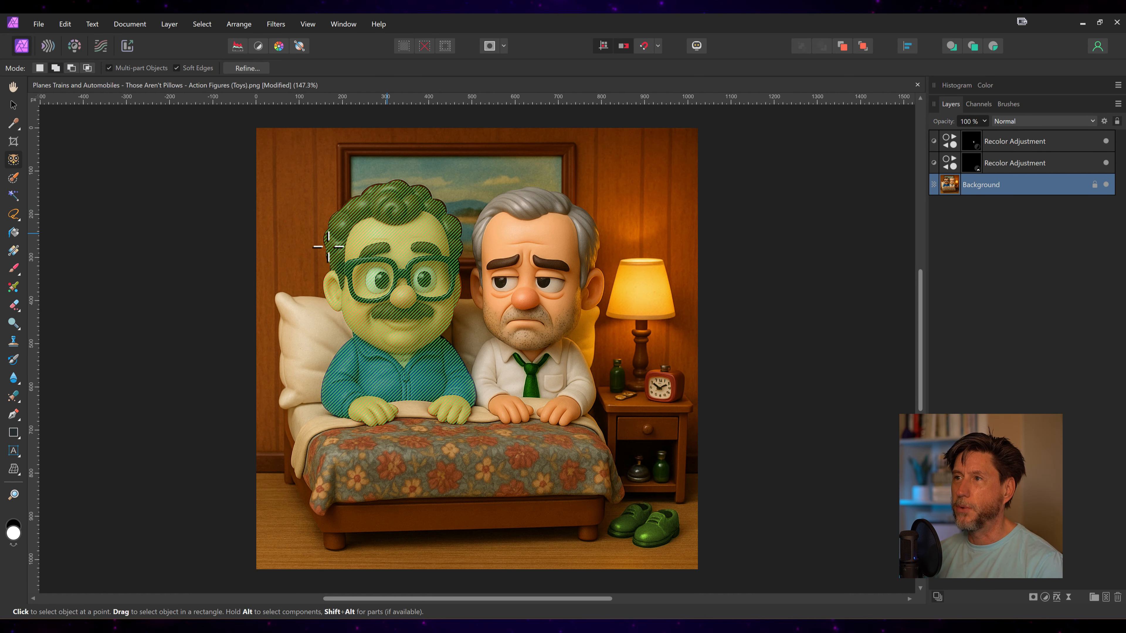
click(403, 229)
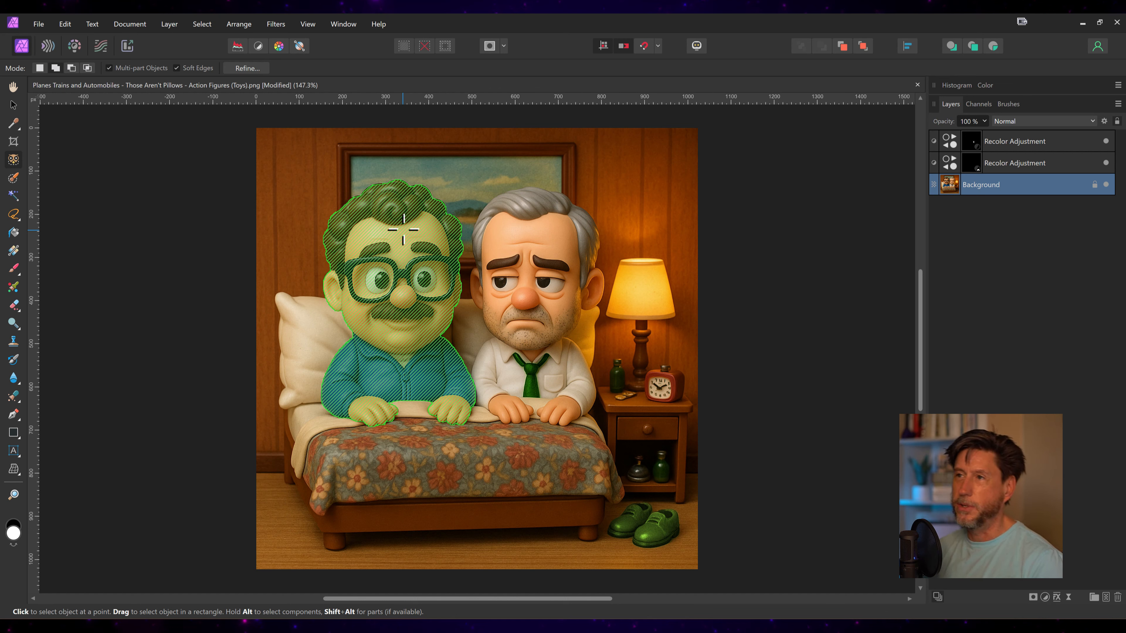